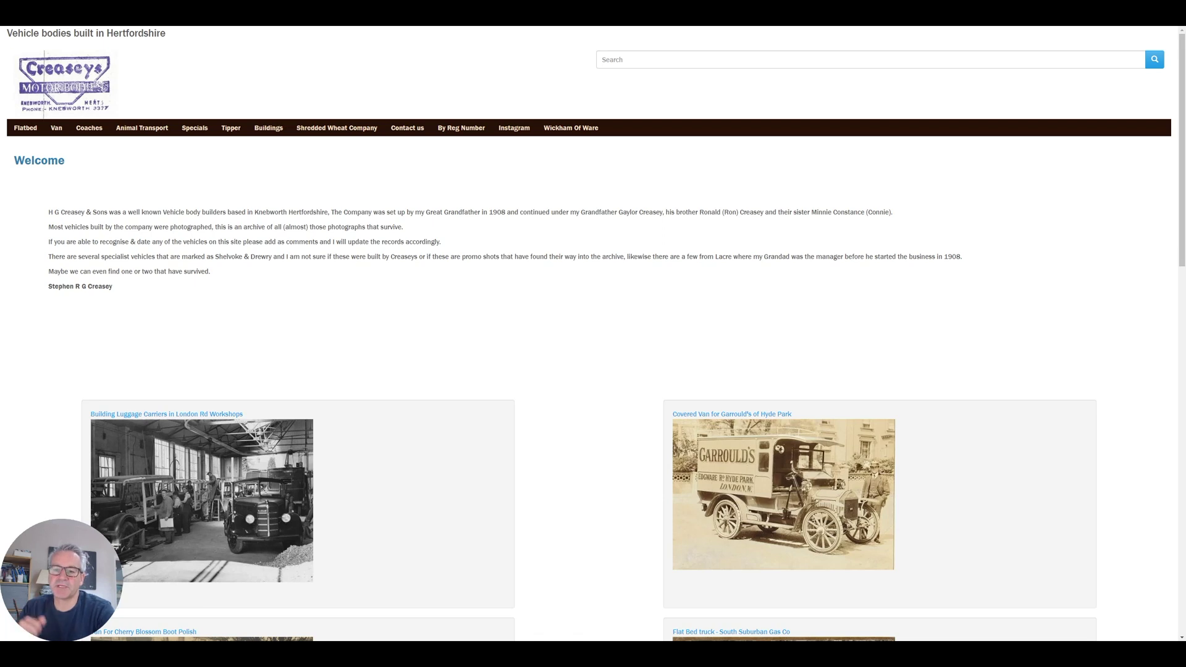
# Page through the Upgrade using Drush, Upgrade using web browser and Migrate Upgrade documentation tabs
pyautogui.hotkey('ctrl', 'Tab')
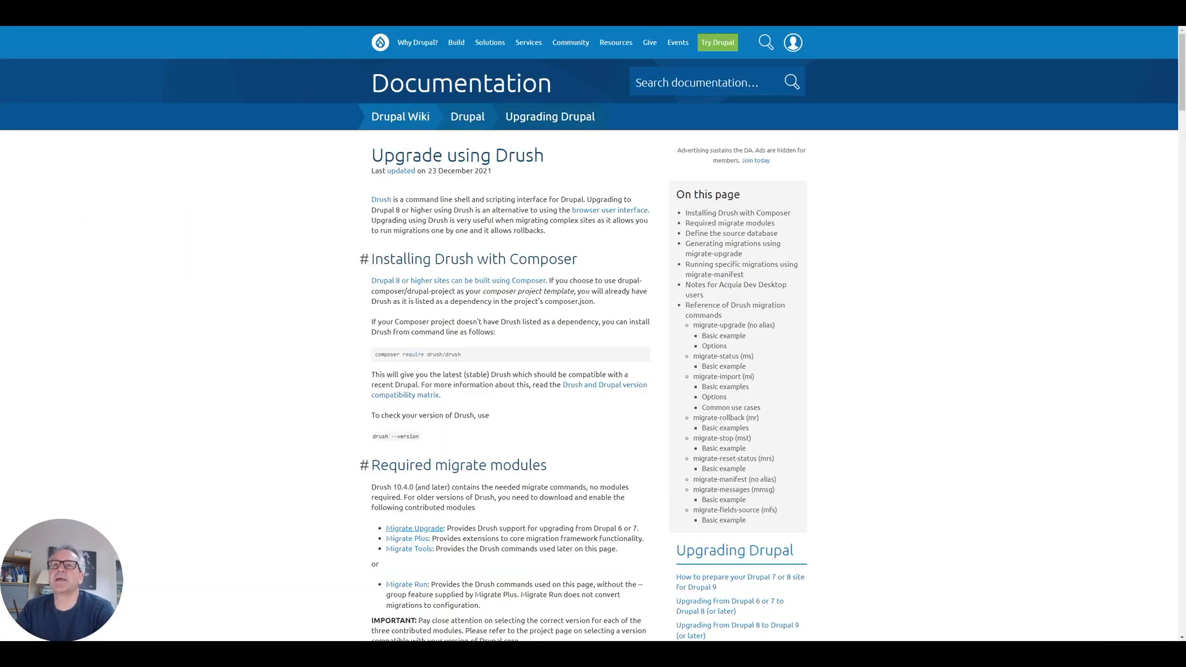
pyautogui.hotkey('ctrl', 'Tab')
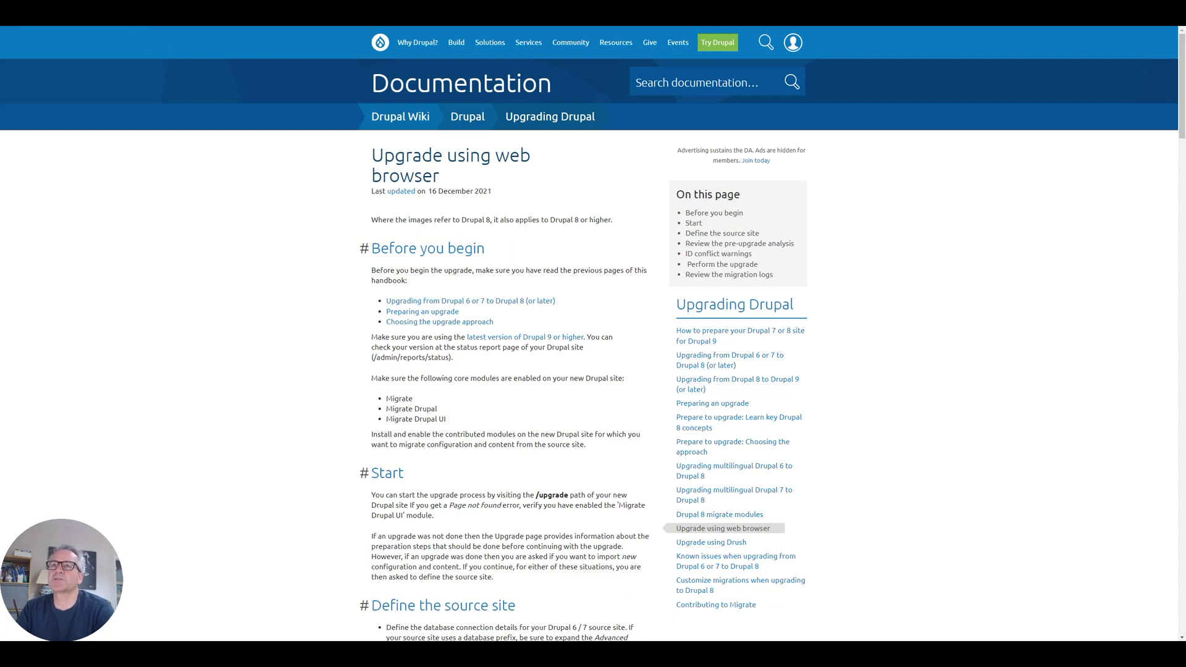
pyautogui.hotkey('ctrl', 'Tab')
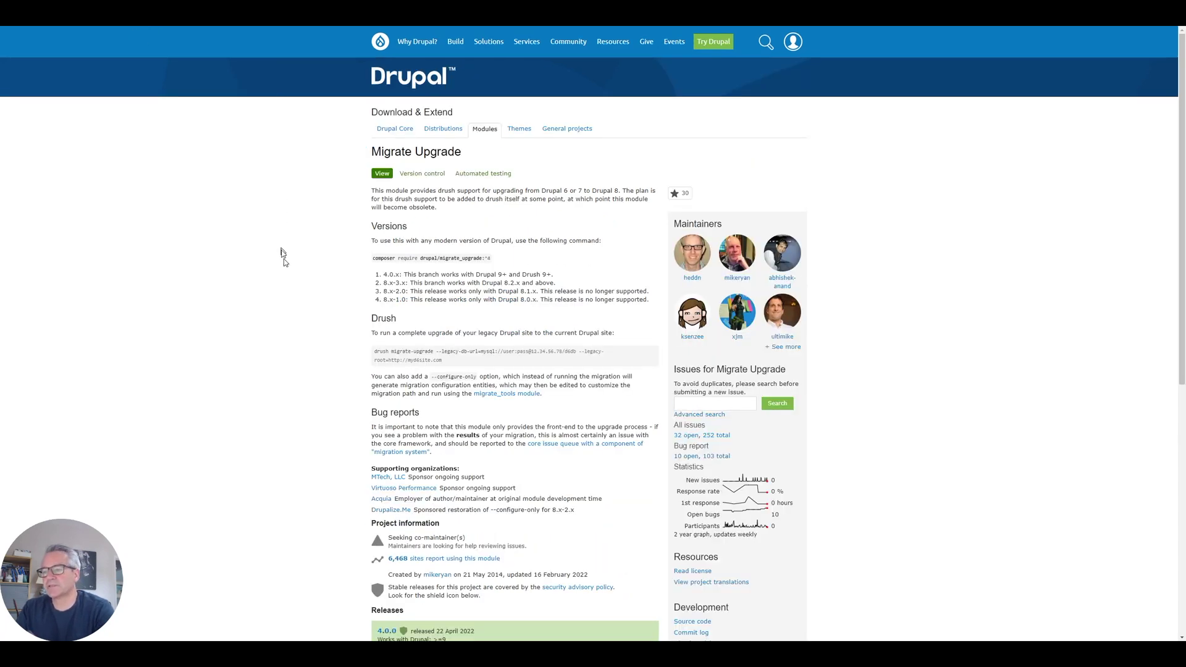
pyautogui.scroll(-2, 286, 267)
pyautogui.scroll(2, 286, 267)
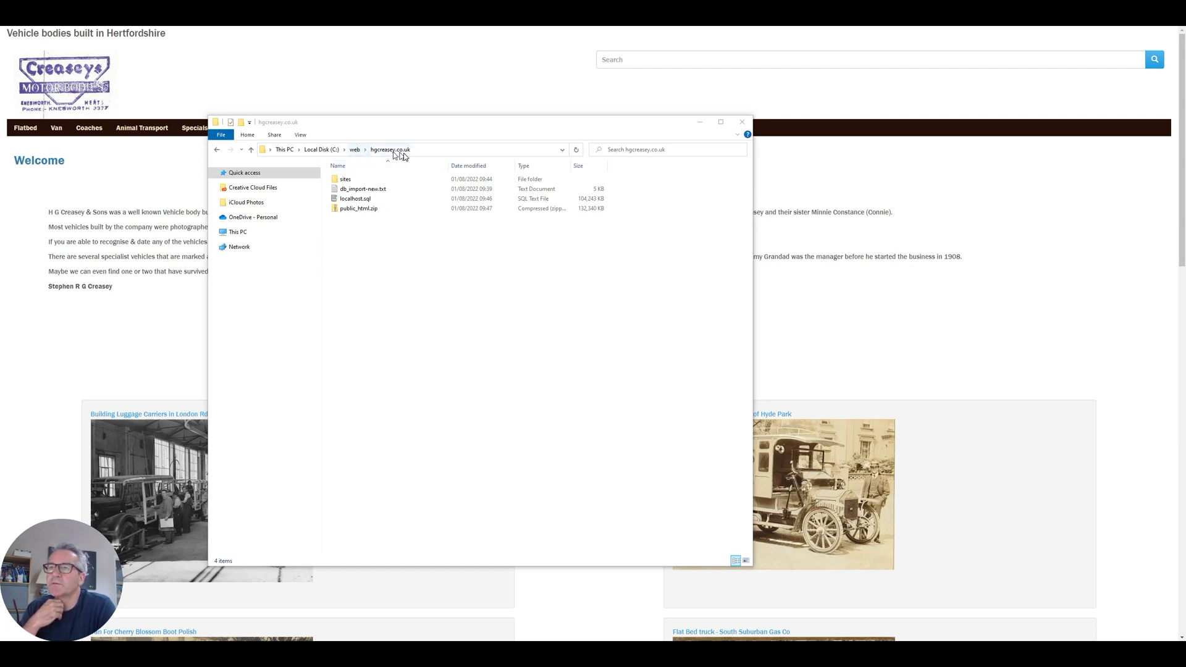
# Confirm the sites folder holds only an all folder, then return to hgcreasey.co.uk
pyautogui.doubleClick(335, 181)
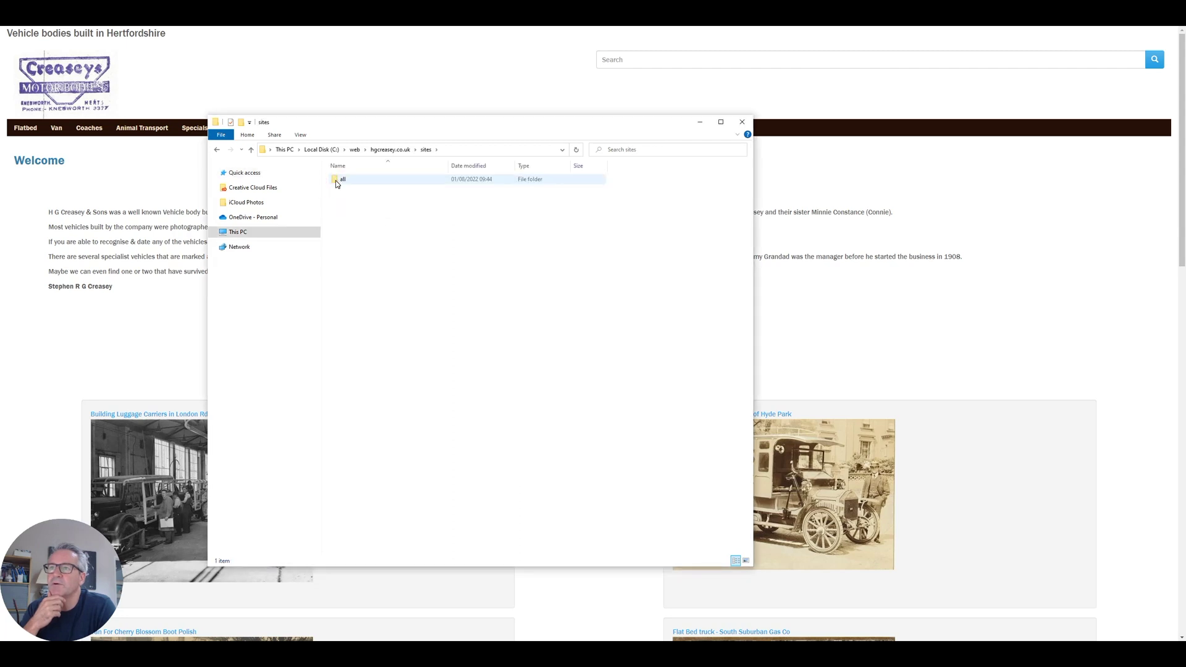
pyautogui.click(383, 151)
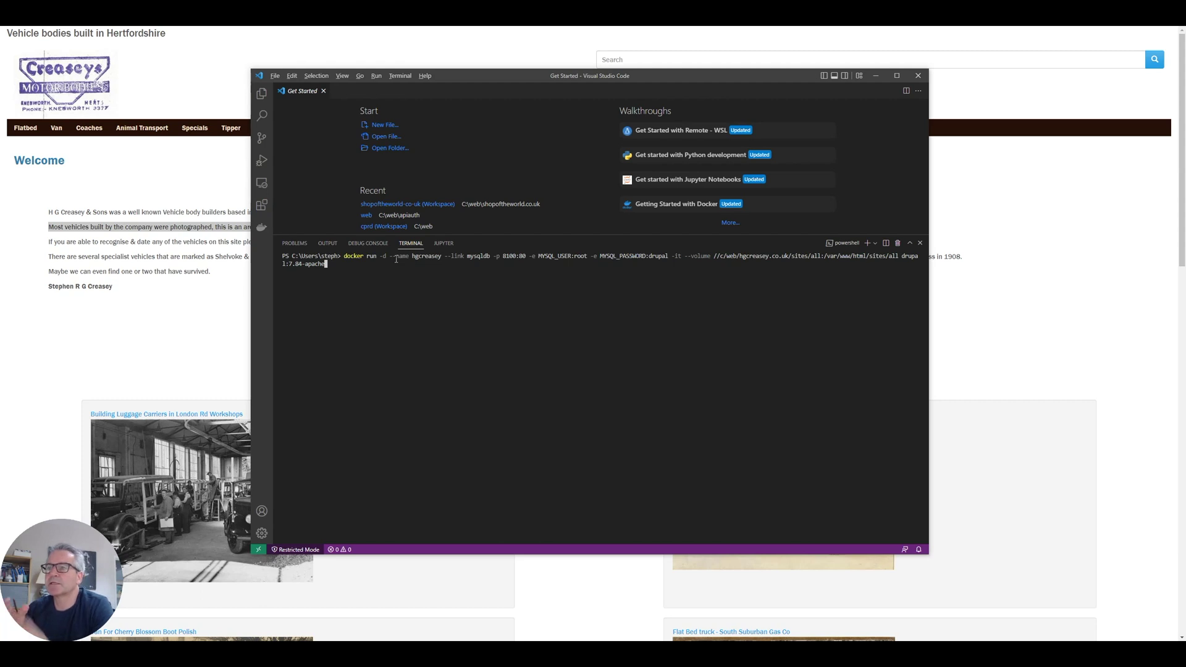
# Start the hgcreasey container with sites/all mounted, then stage docker exec -it hgcreasey /bin/bash
pyautogui.doubleClick(420, 257)
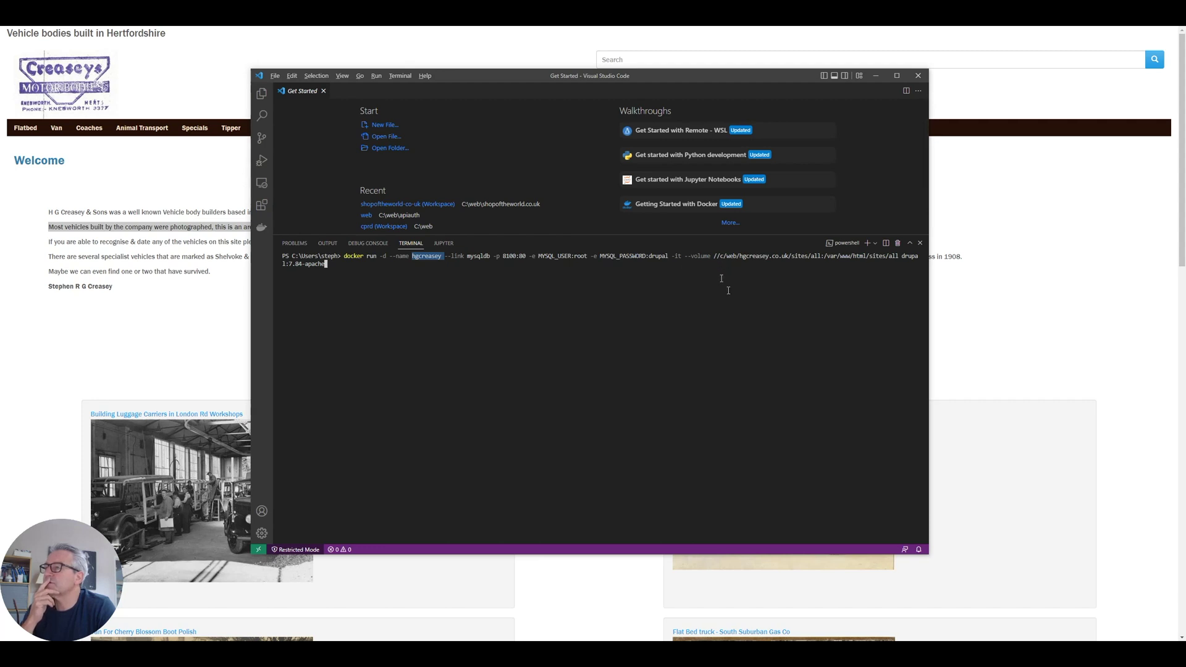
pyautogui.moveTo(714, 256); pyautogui.dragTo(913, 259)
pyautogui.click(396, 277)
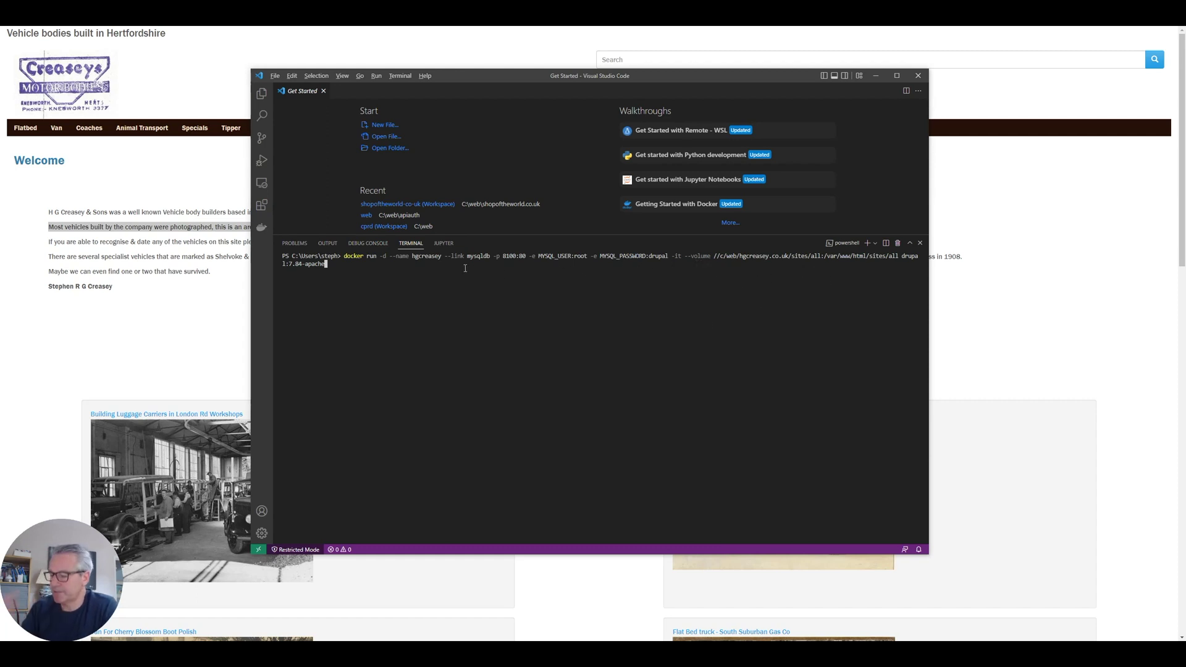
pyautogui.press('Return')
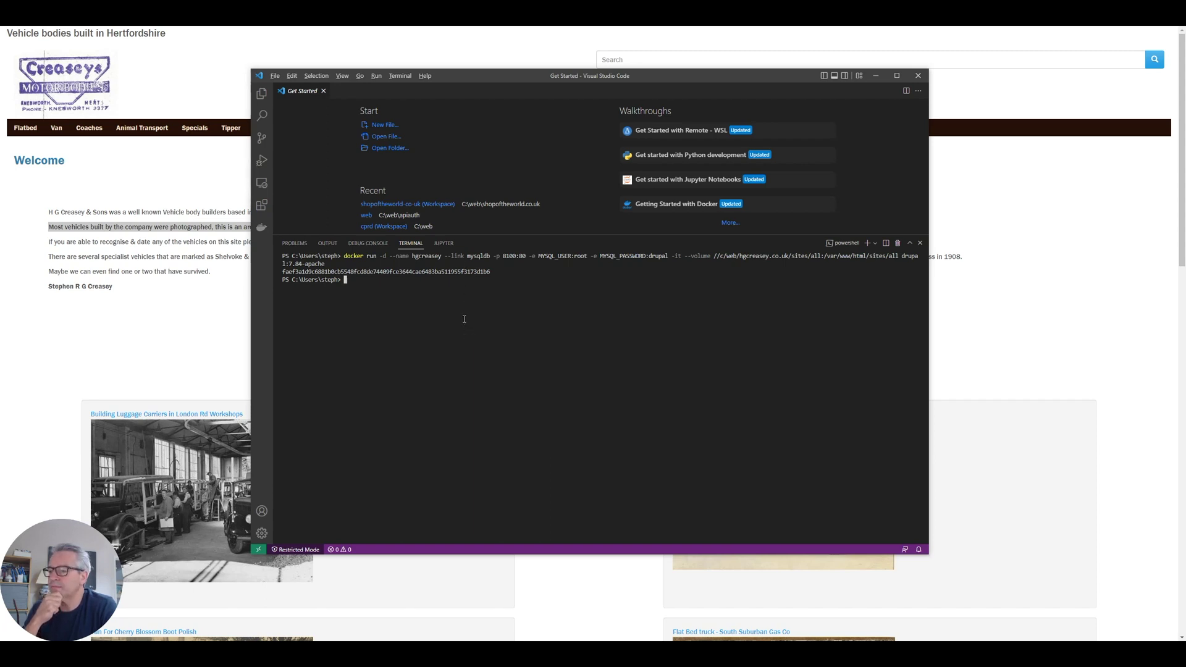
pyautogui.write('docker exec -it hgcreasey /bin/bash')
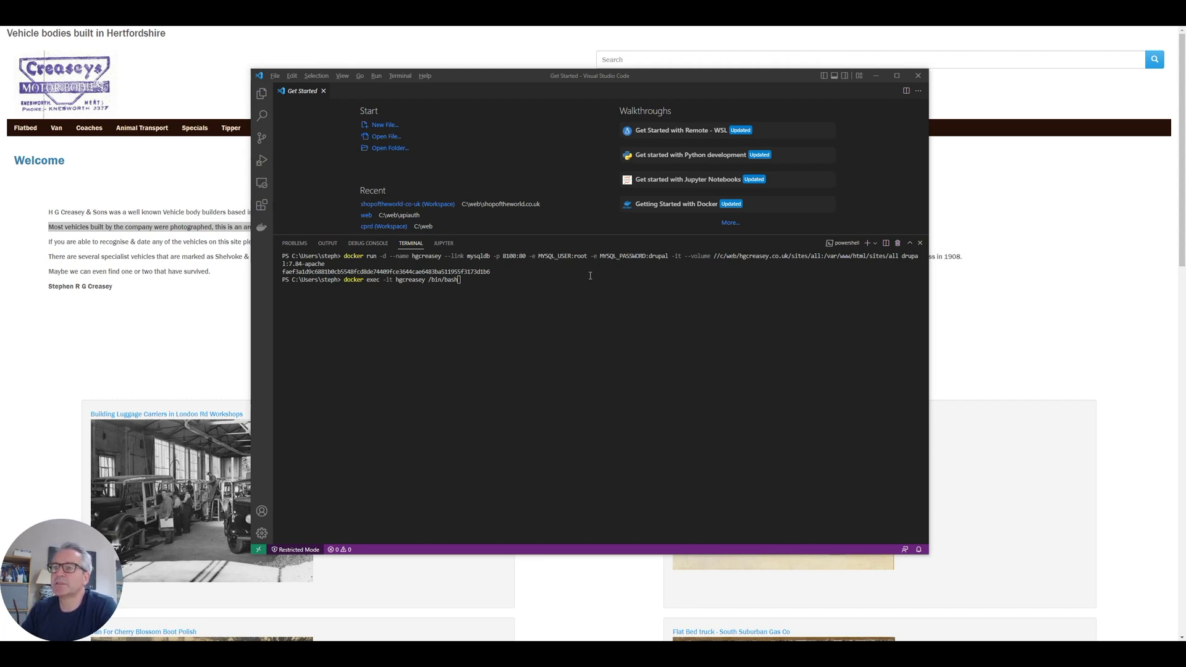
# Open a bash shell in the hgcreasey container and list the Drupal web root with ls -al
pyautogui.click(589, 275)
pyautogui.press('Return')
pyautogui.write('ls -al')
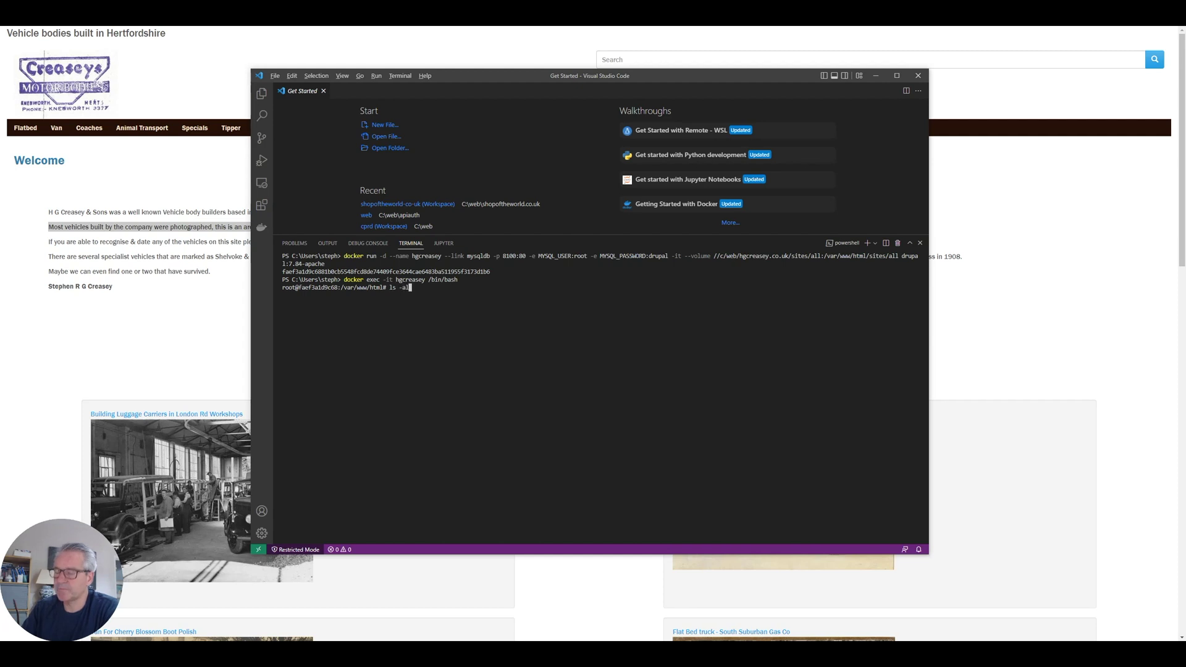
pyautogui.press('Return')
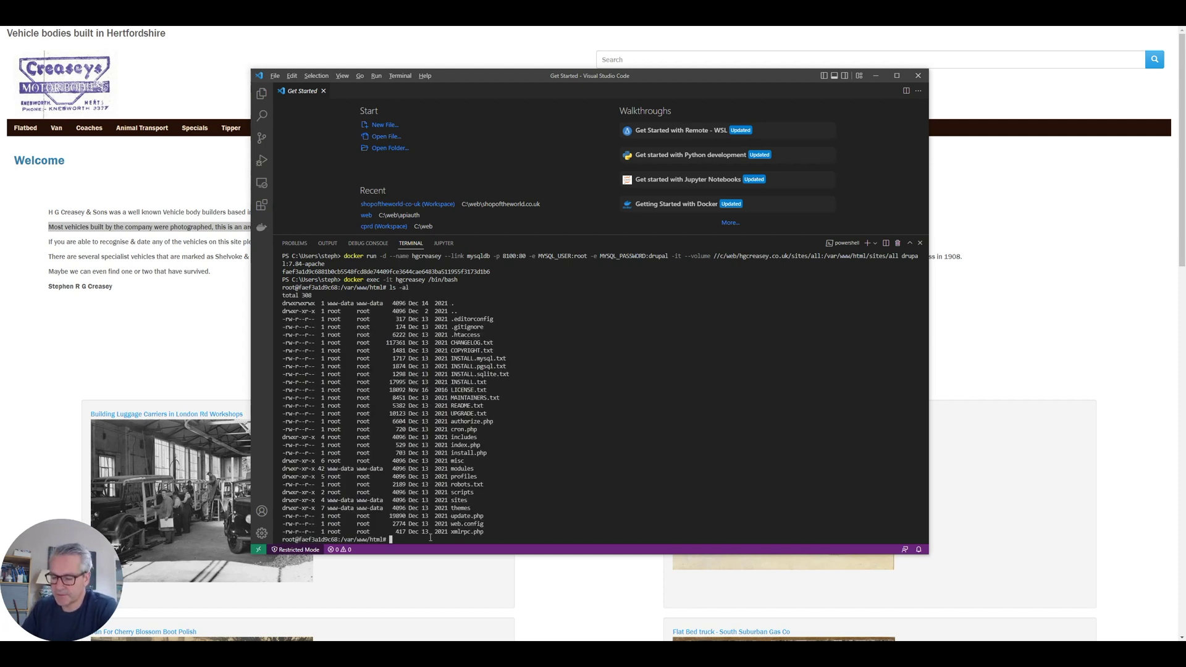
# Move into sites/all and list its contents with ls -al
pyautogui.write('cd sites/all/')
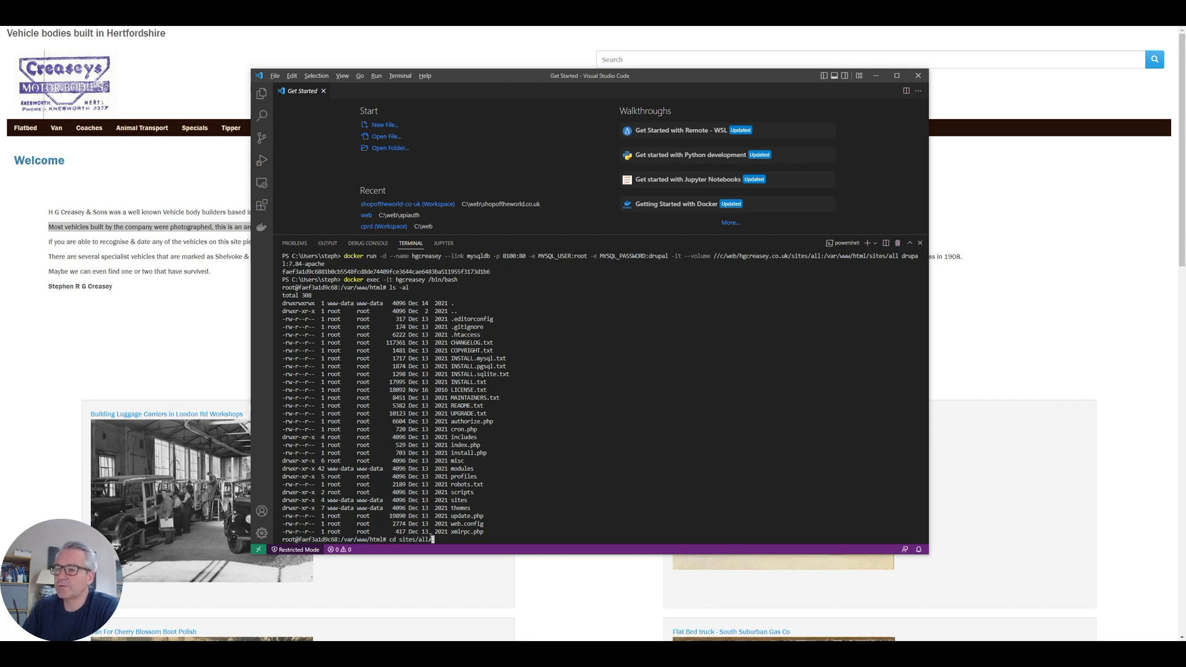
pyautogui.press('Return')
pyautogui.write('ls -al')
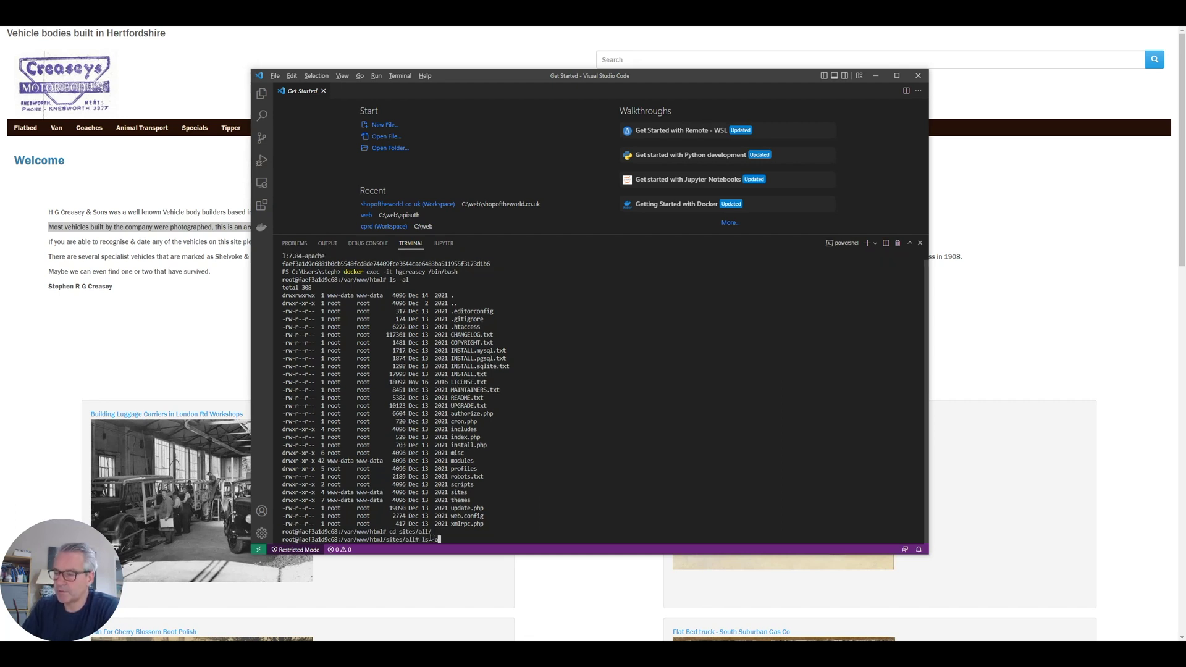
pyautogui.press('Return')
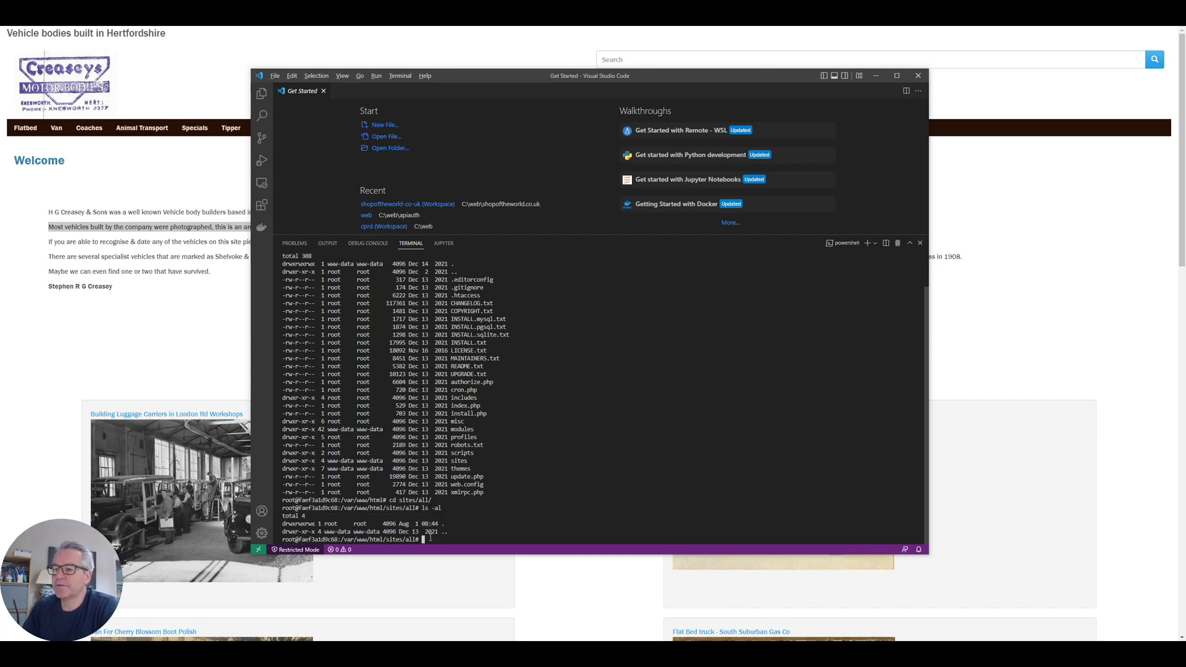
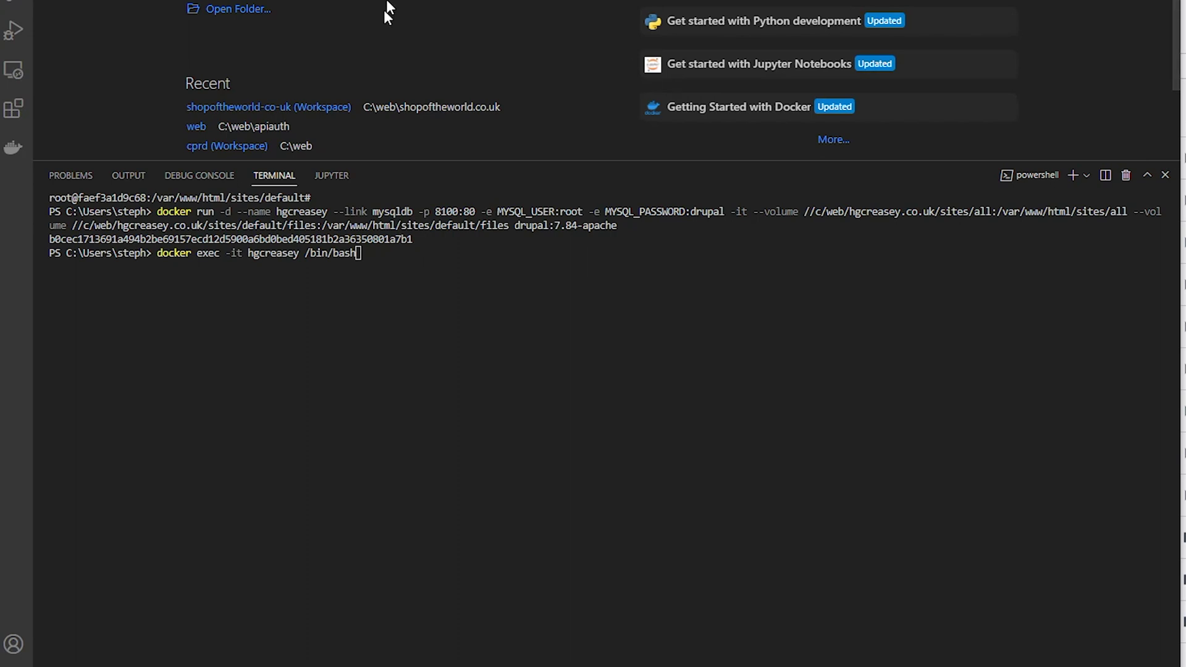
# Launch the hgcreasey drupal:7.84-apache container on port 8100 with the site folders mounted, then bring up the hgcreasey.co.uk folder
pyautogui.moveTo(326, 226); pyautogui.dragTo(510, 230)
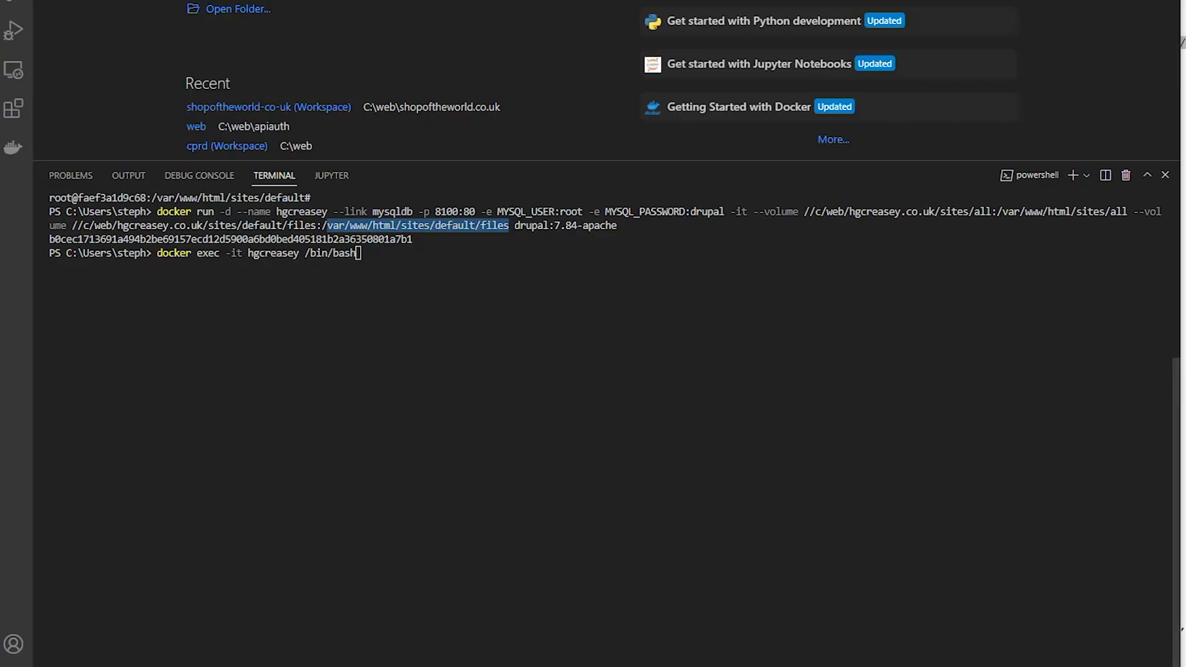
pyautogui.hotkey('alt', 'Tab')
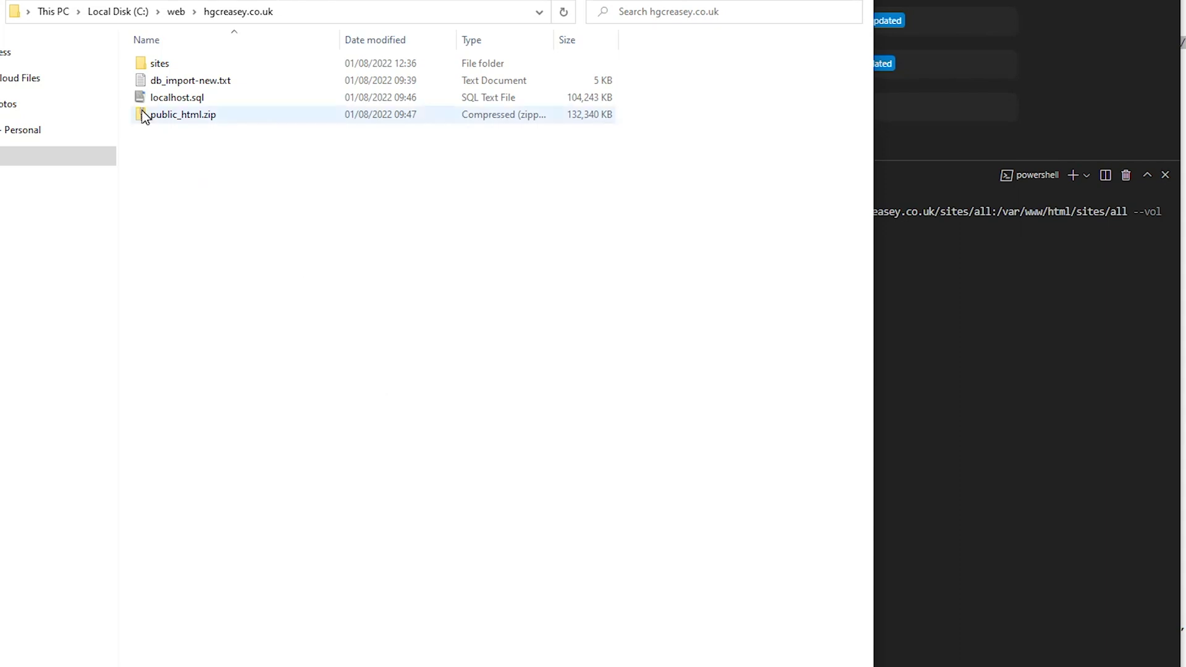
# Extract public_html.zip into hgcreasey.co.uk with 7-Zip Extract Here
pyautogui.rightClick(152, 116)
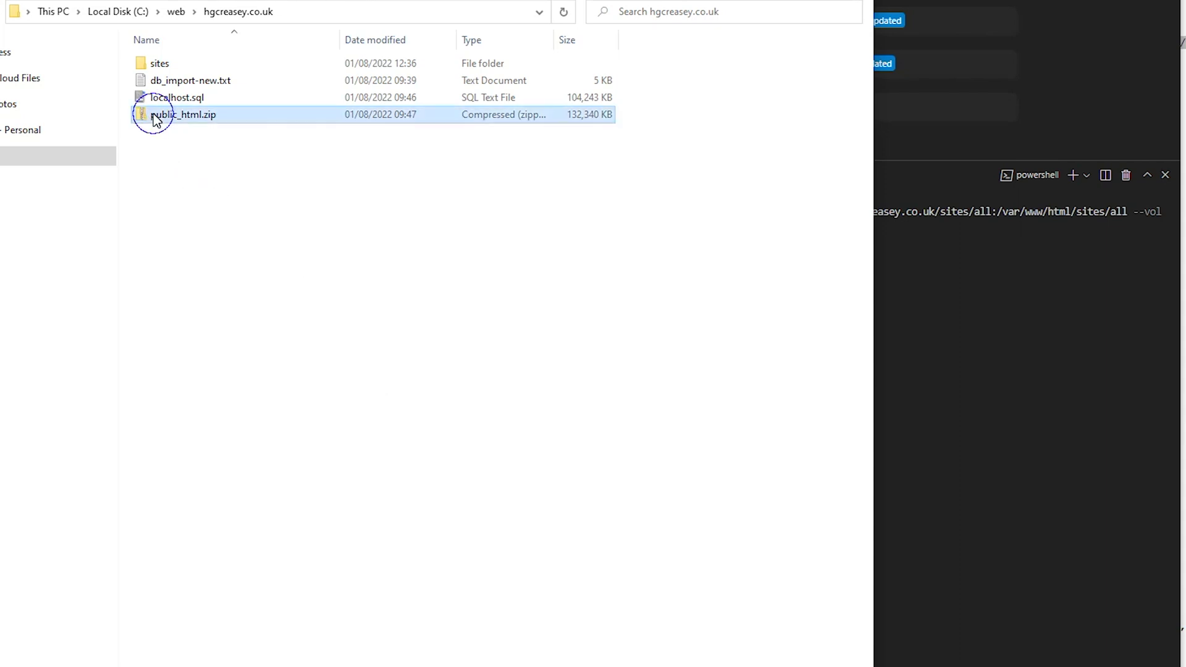
pyautogui.moveTo(222, 257)
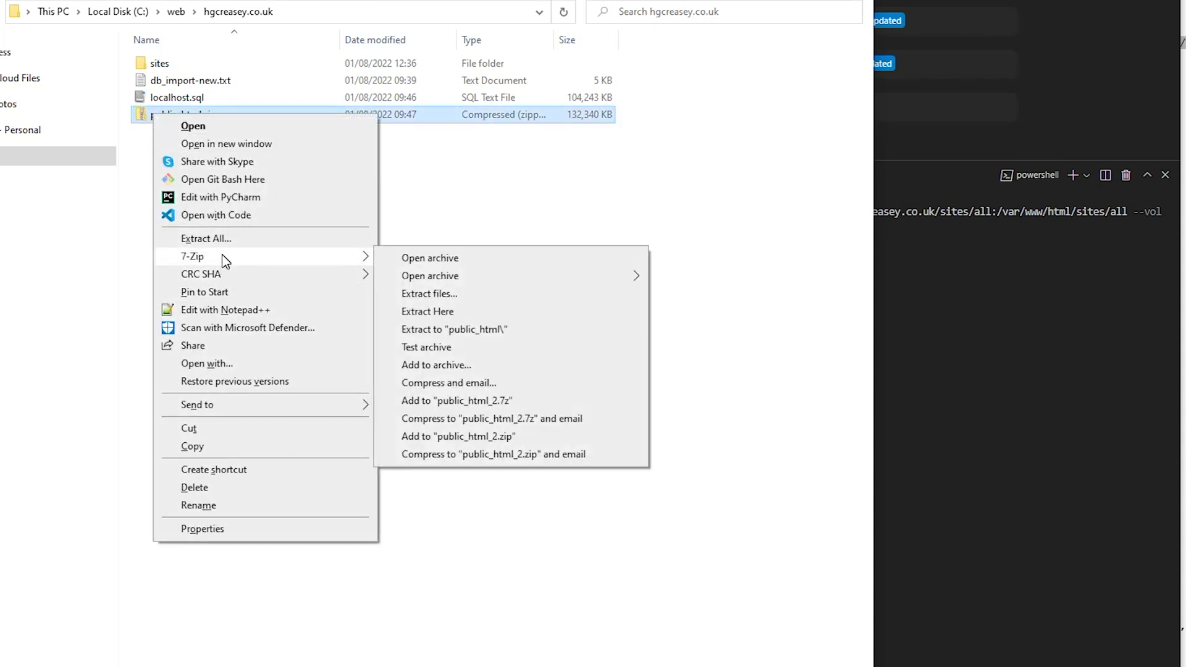
pyautogui.click(475, 317)
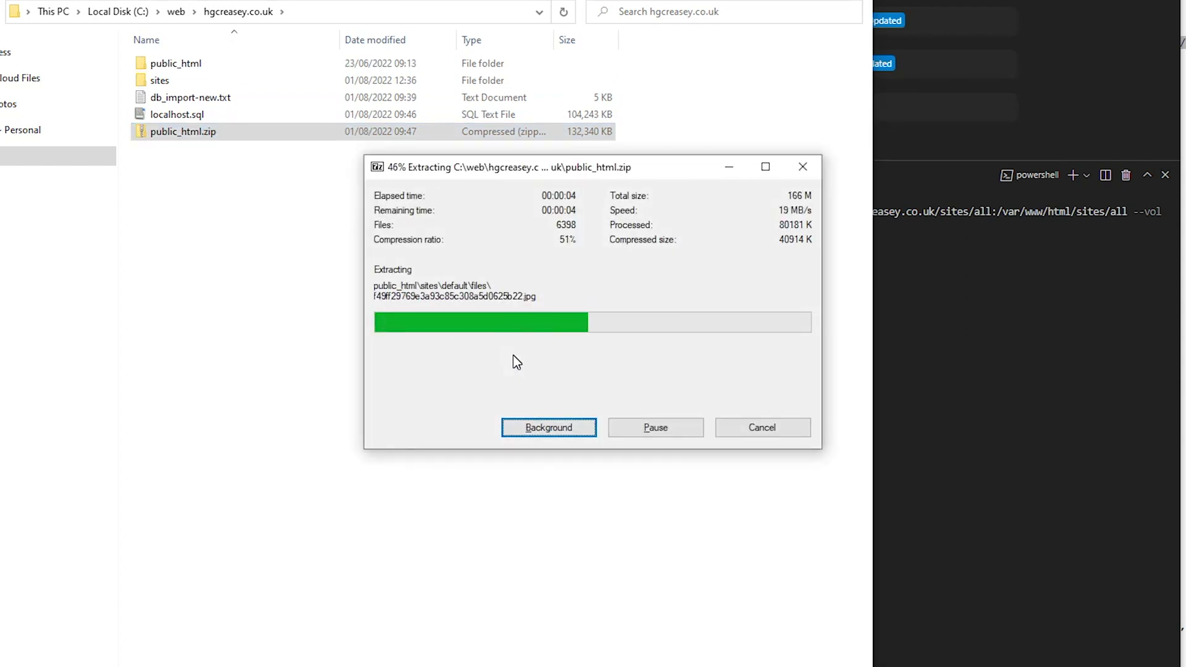
# Move the extracted Drupal files up into hgcreasey.co.uk and delete the empty public_html folder
pyautogui.doubleClick(143, 63)
pyautogui.hotkey('ctrl', 'a')
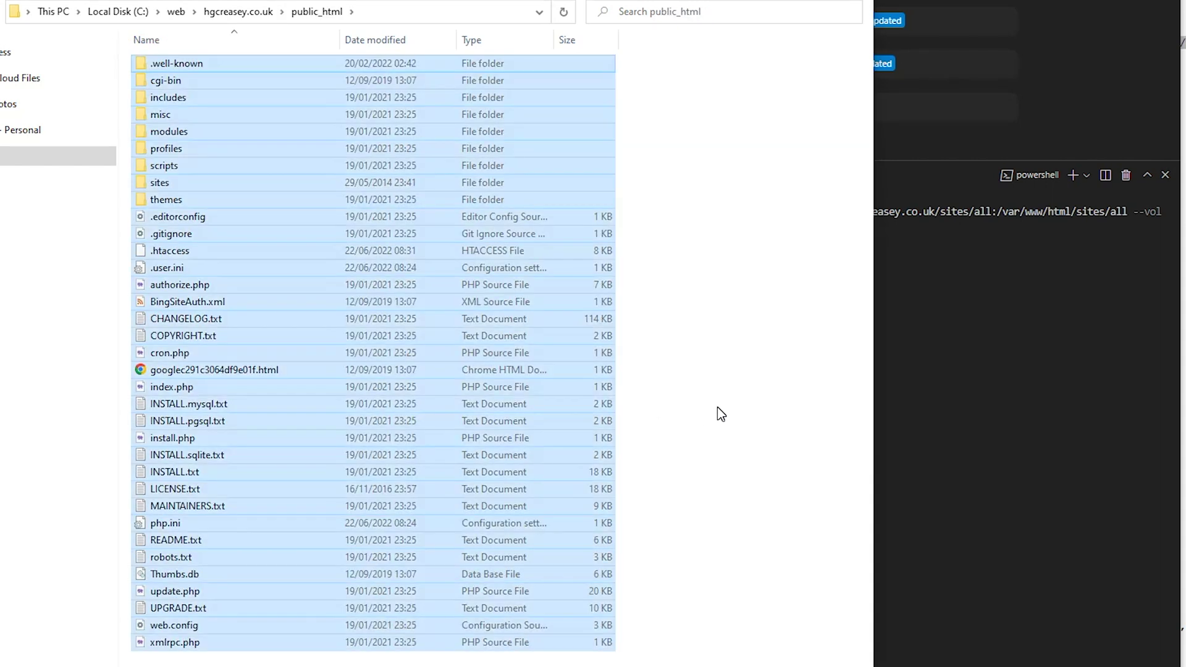
pyautogui.click(236, 13)
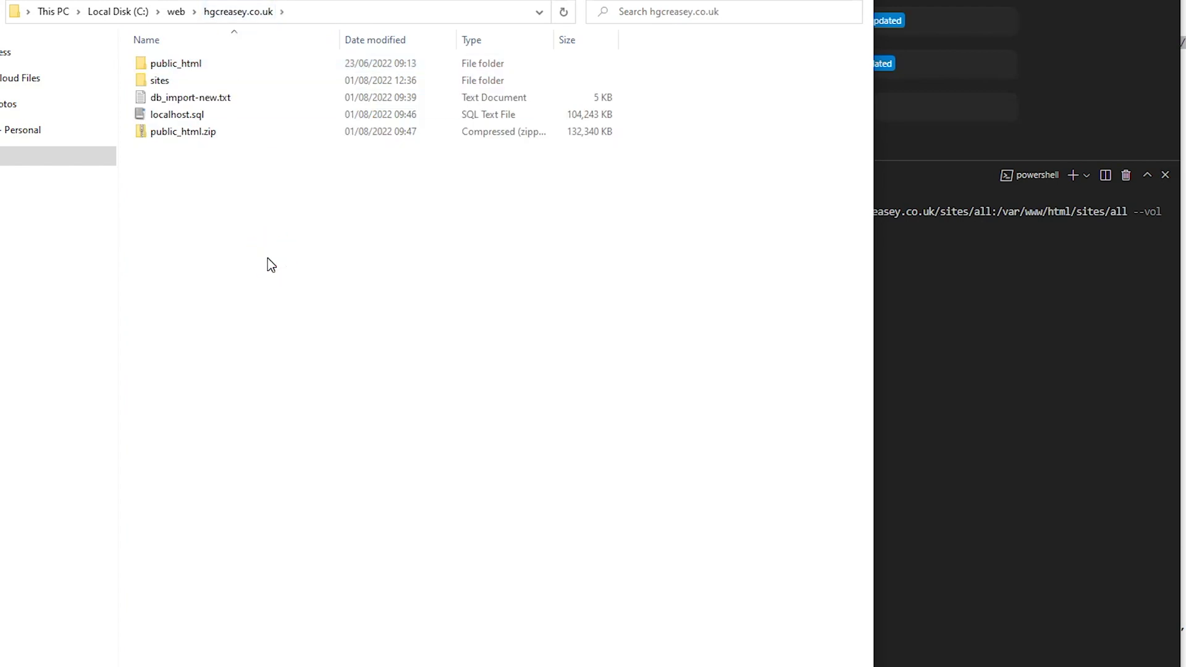
pyautogui.hotkey('ctrl', 'v')
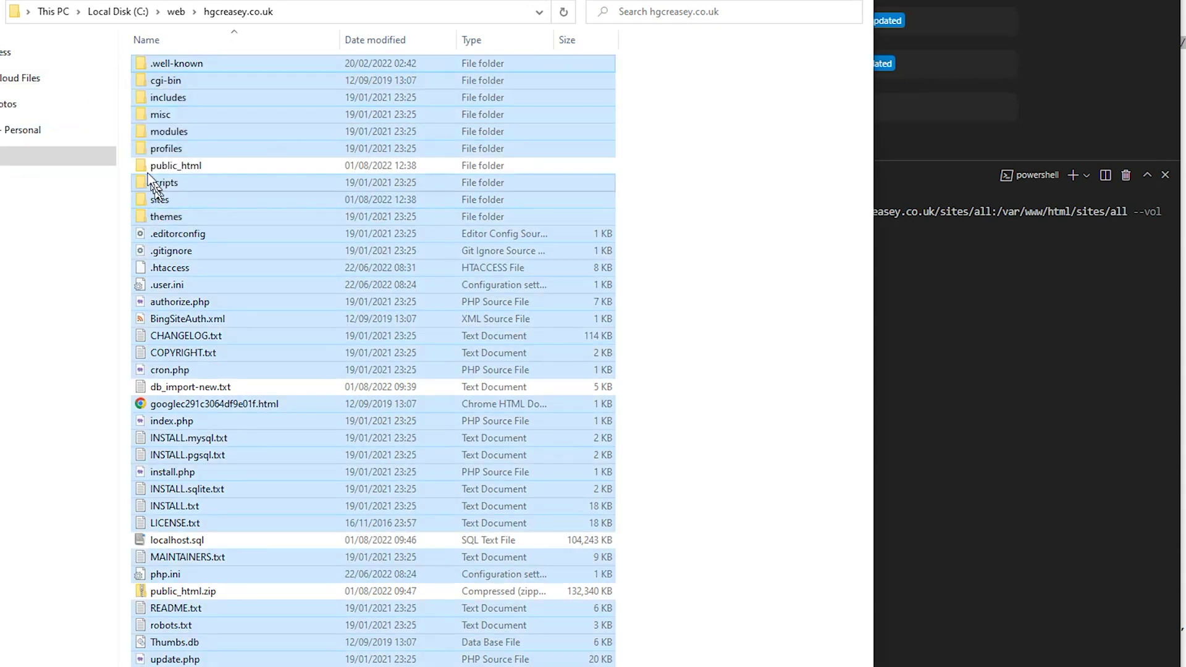
pyautogui.click(140, 164)
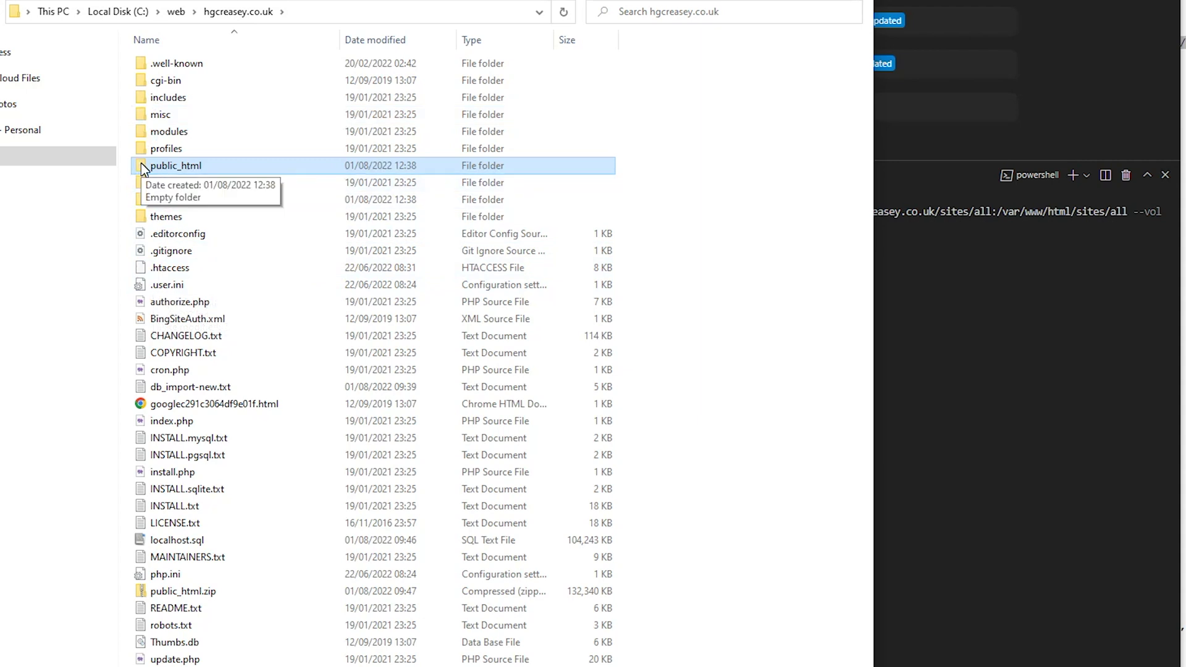
pyautogui.press('Delete')
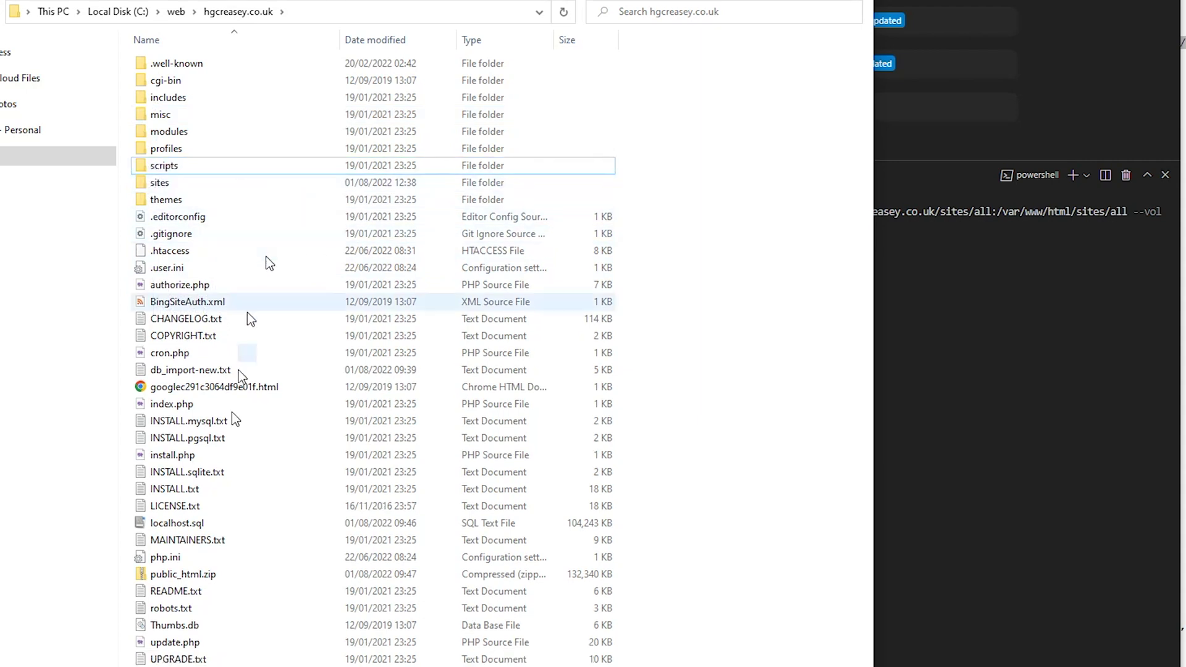
pyautogui.click(230, 170)
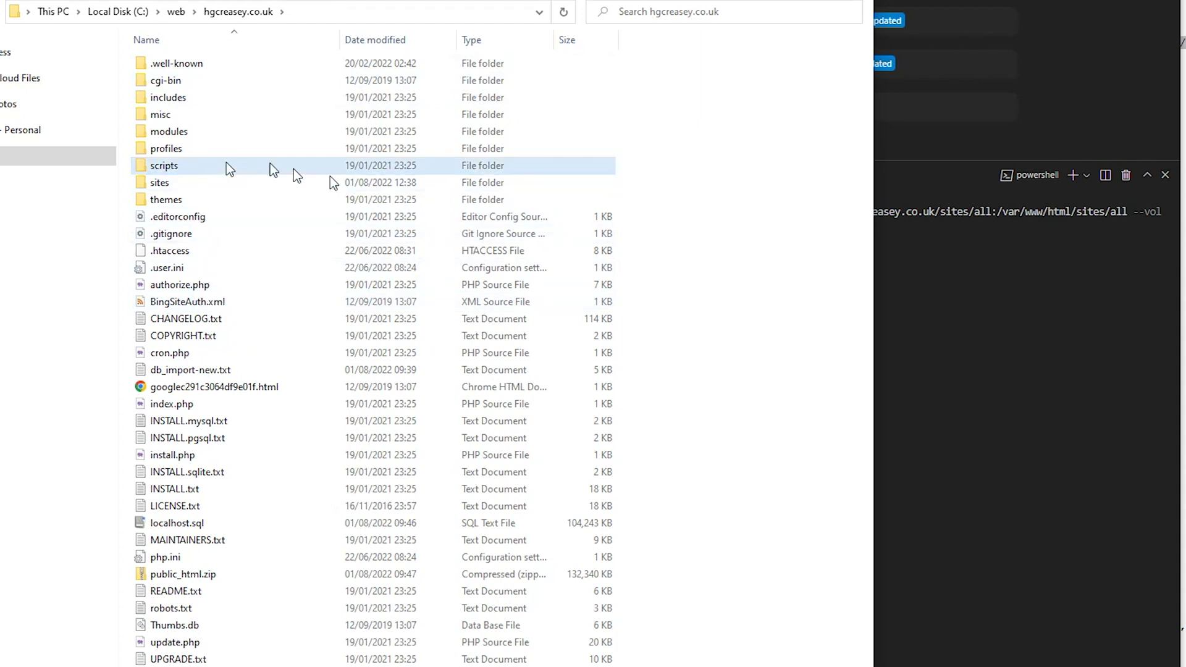
pyautogui.click(945, 373)
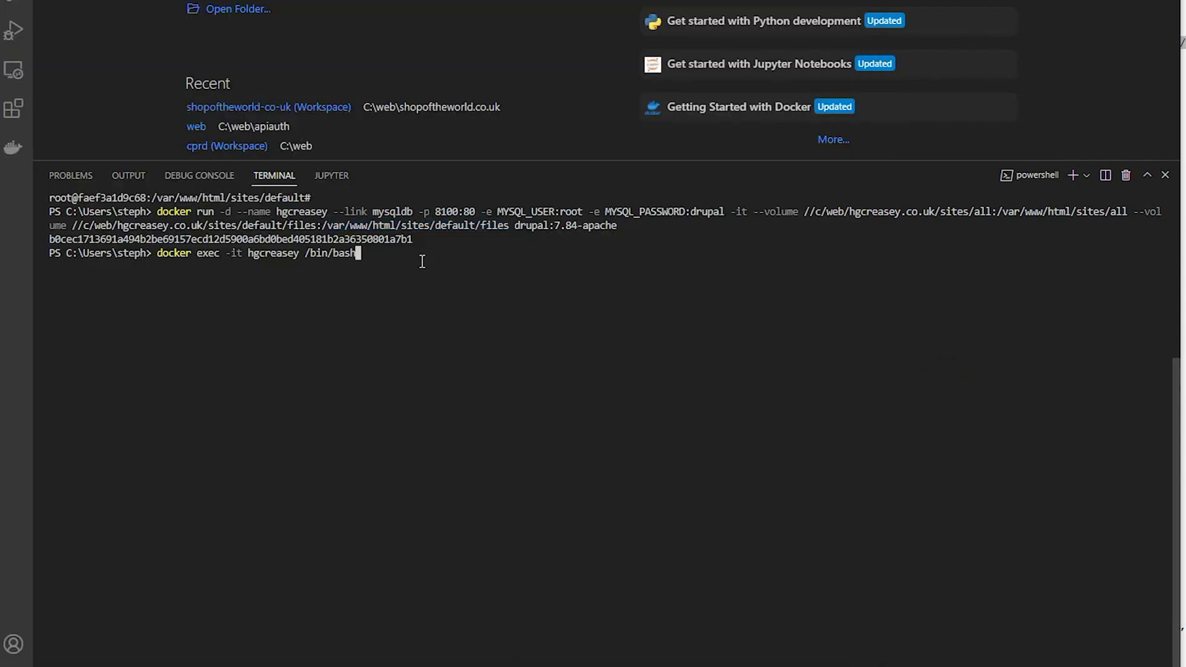
# Open a shell in the hgcreasey container and list sites/all/modules
pyautogui.press('Return')
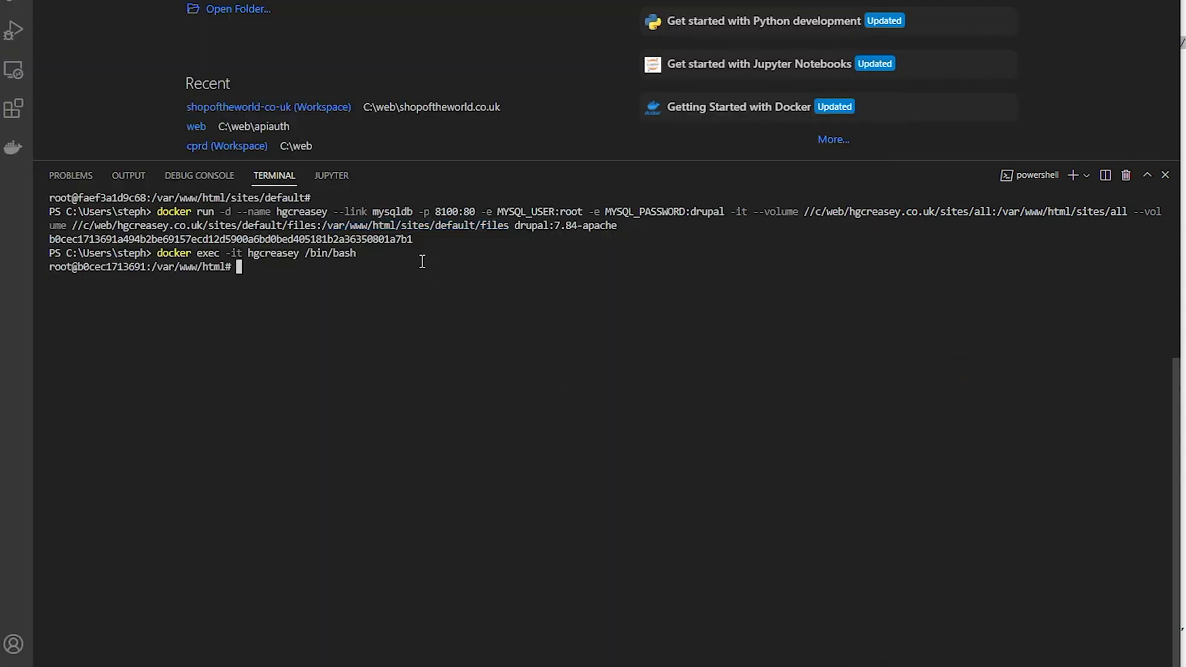
pyautogui.write('cd s')
pyautogui.press('Tab')
pyautogui.write('al')
pyautogui.press('Tab')
pyautogui.write('mo')
pyautogui.press('Tab')
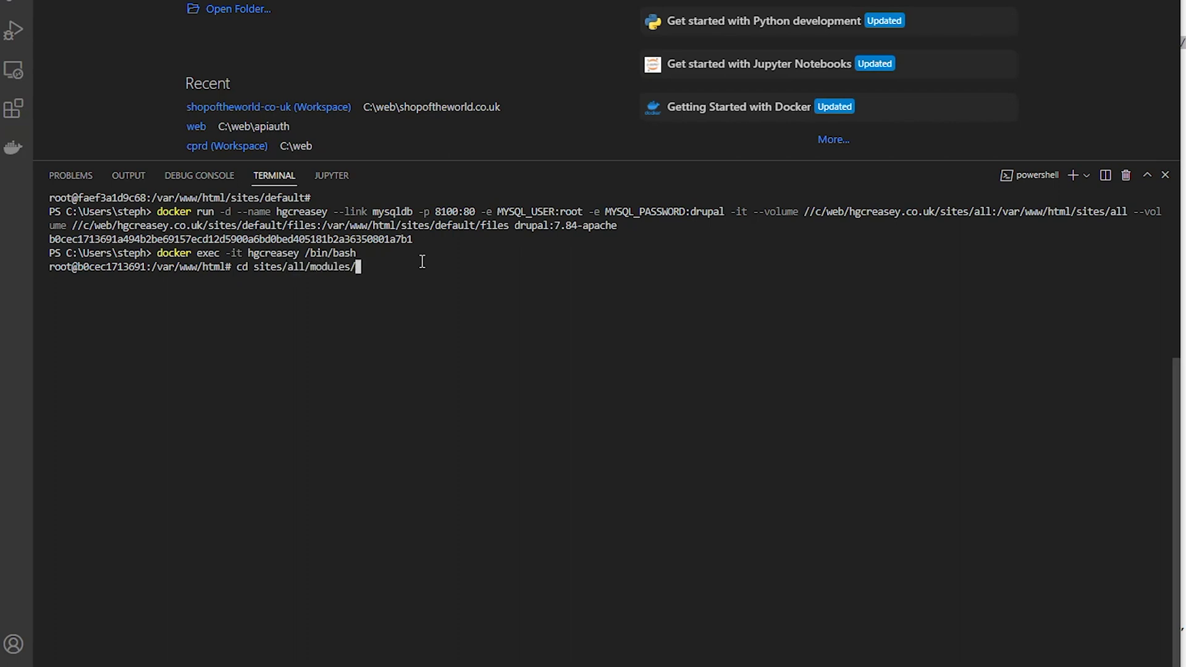
pyautogui.press('Return')
pyautogui.write('ls -al')
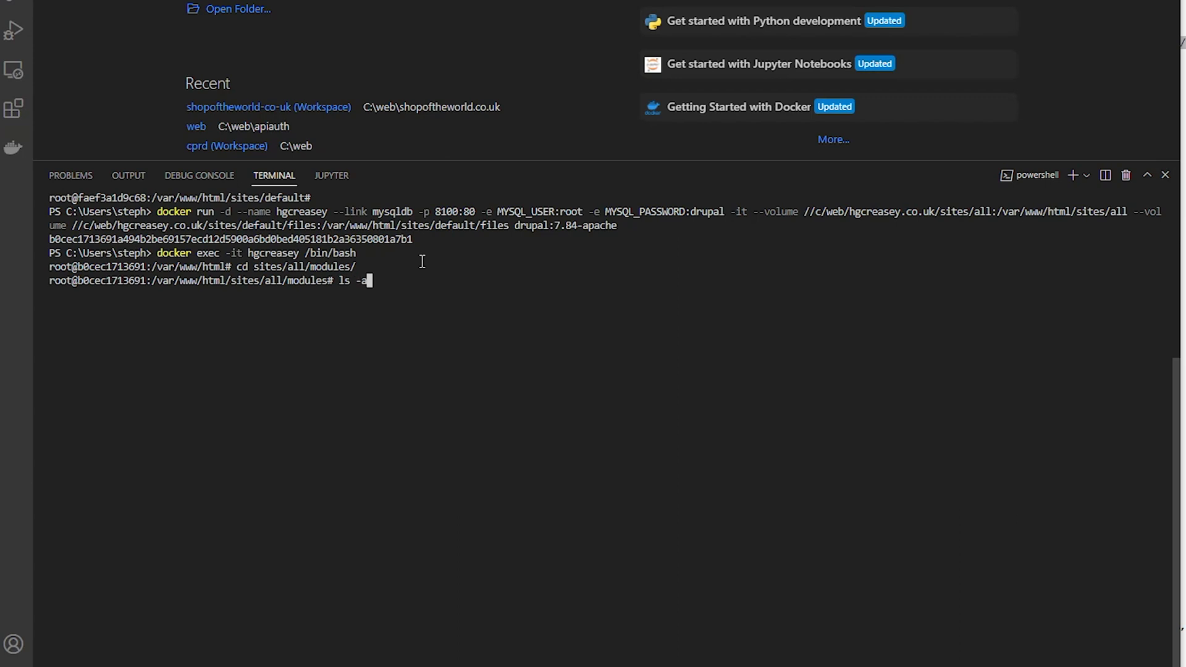
pyautogui.press('Return')
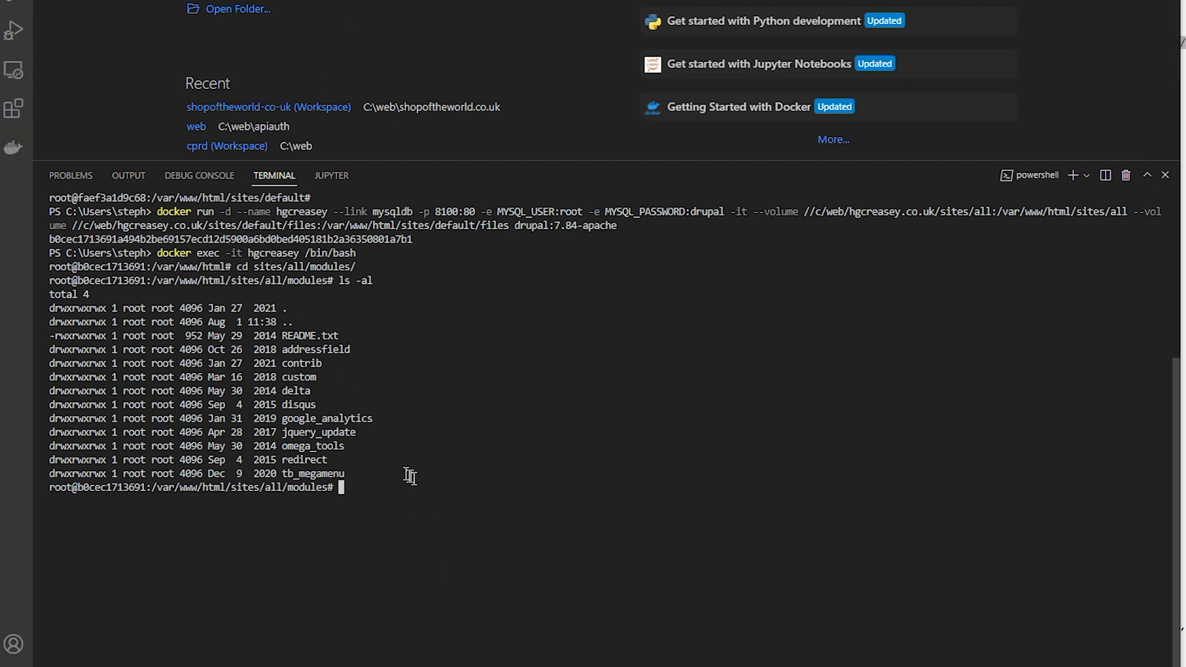
# List the contrib modules folder and the sites/default/files folder
pyautogui.write('cd contrib/')
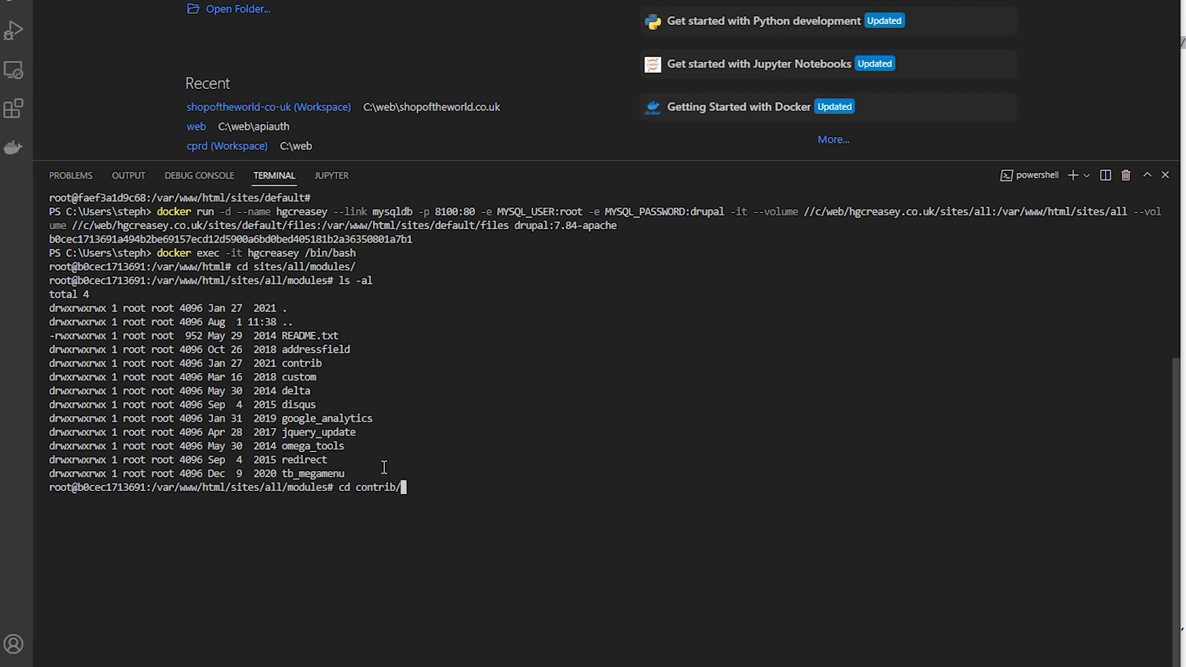
pyautogui.press('Return')
pyautogui.write('ls -al')
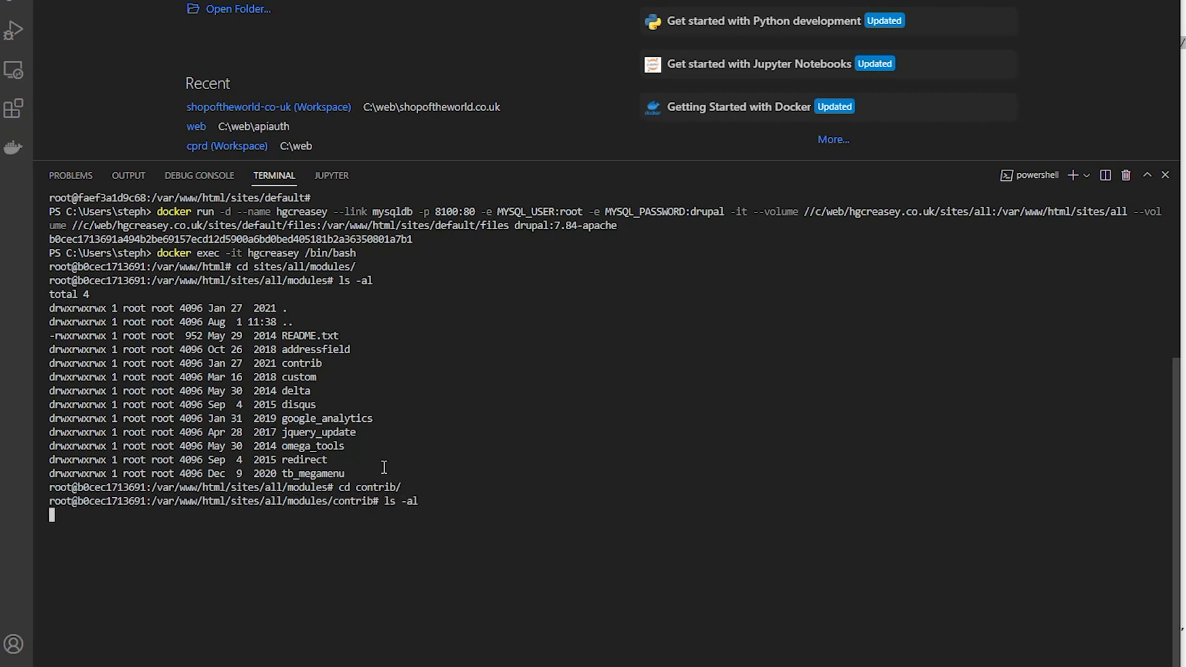
pyautogui.press('Return')
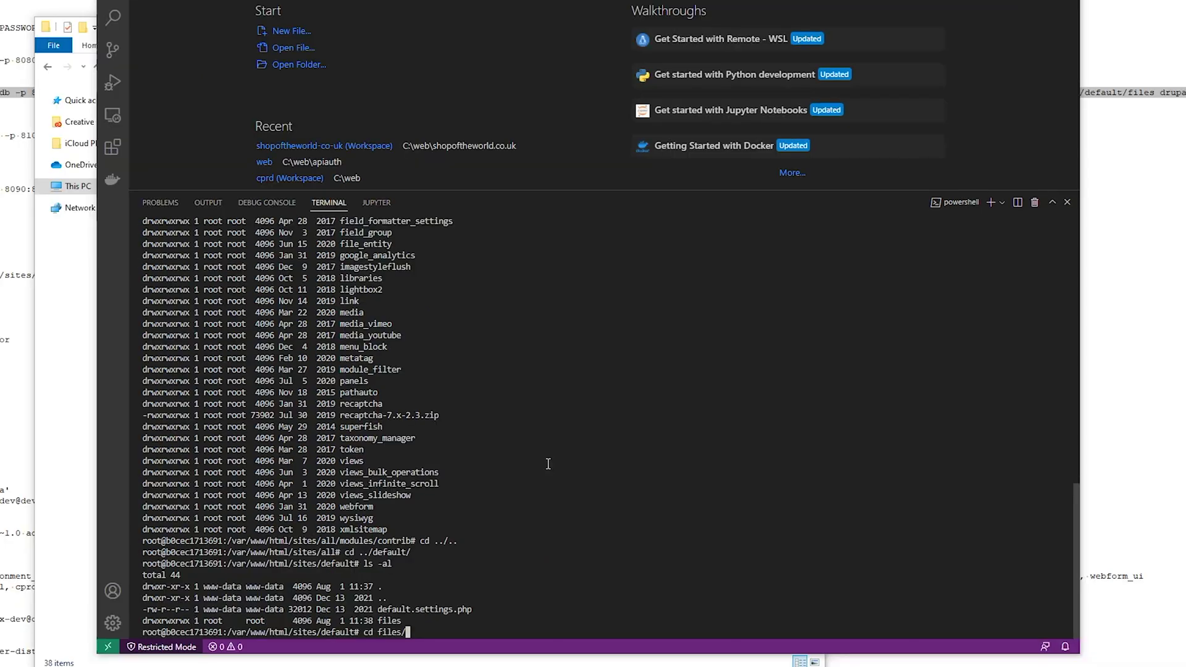
pyautogui.press('Return')
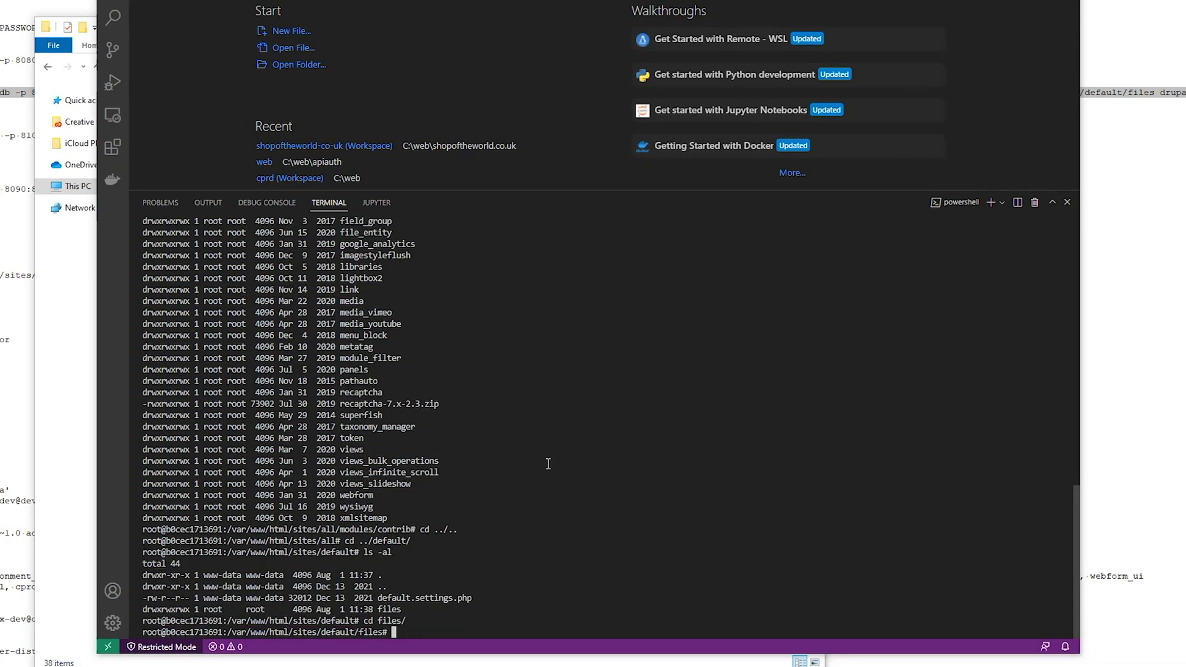
pyautogui.write('ls -al')
pyautogui.press('Return')
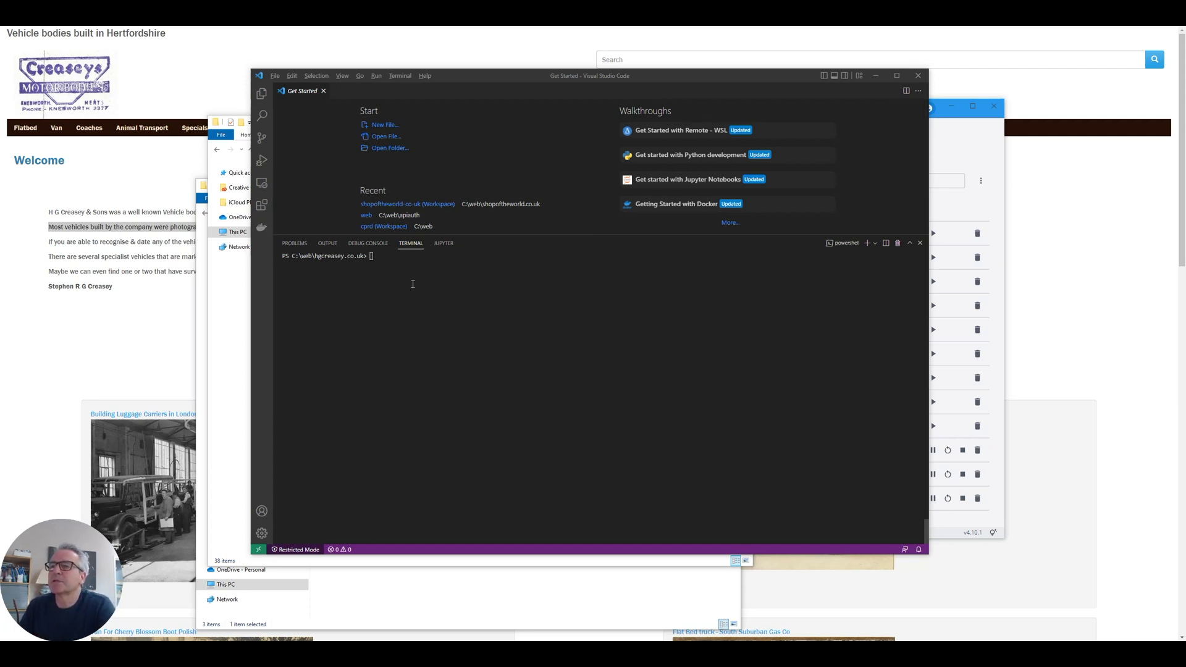
# Open a bash shell in the mysqldb container
pyautogui.click(478, 270)
pyautogui.write('docker exec -it hgcreasey /bin/bash')
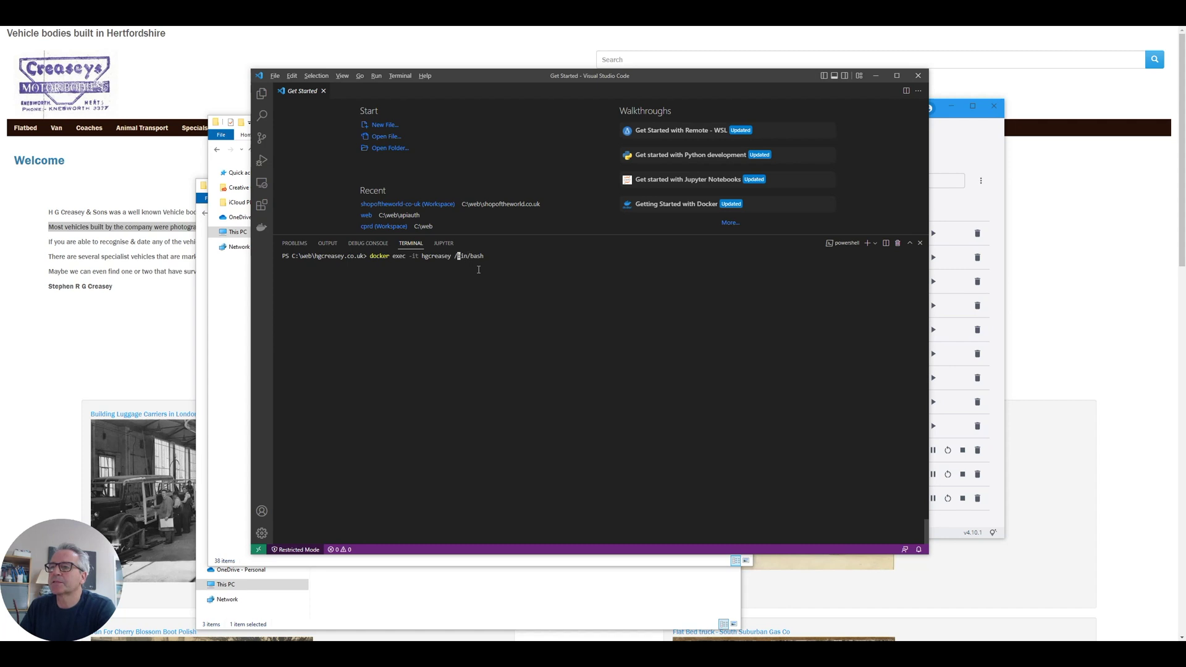
pyautogui.press('BackSpace')
pyautogui.press('BackSpace')
pyautogui.press('BackSpace')
pyautogui.press('BackSpace')
pyautogui.press('BackSpace')
pyautogui.press('BackSpace')
pyautogui.press('BackSpace')
pyautogui.press('BackSpace')
pyautogui.press('BackSpace')
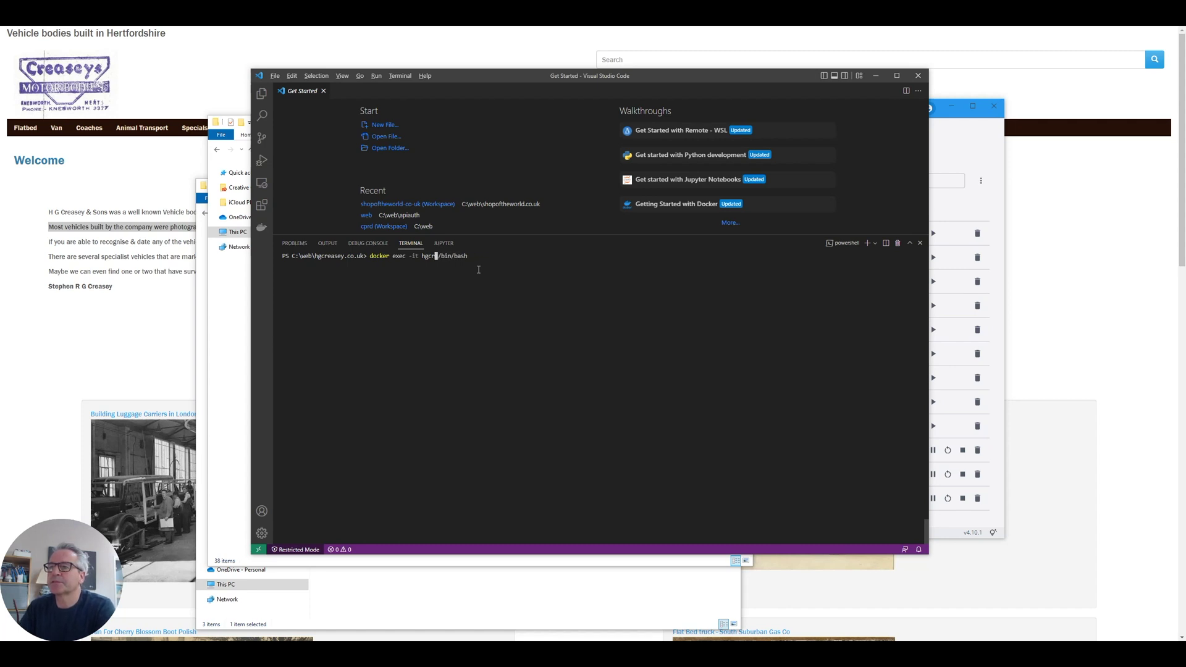
pyautogui.write('mysqldb')
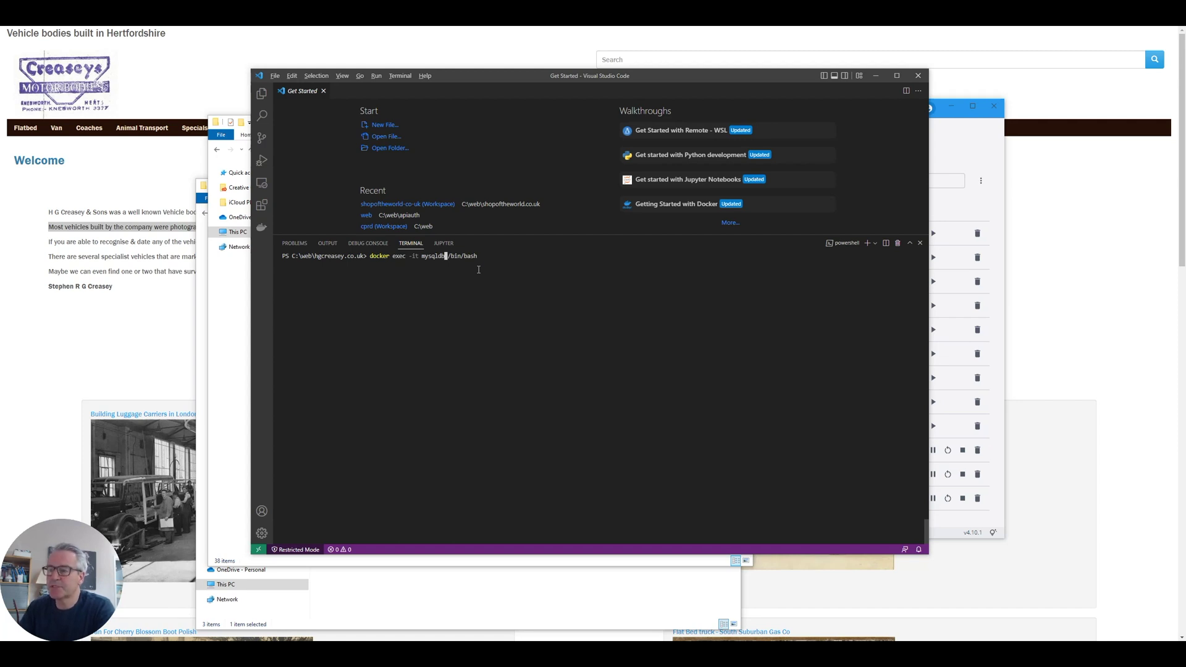
pyautogui.press('Return')
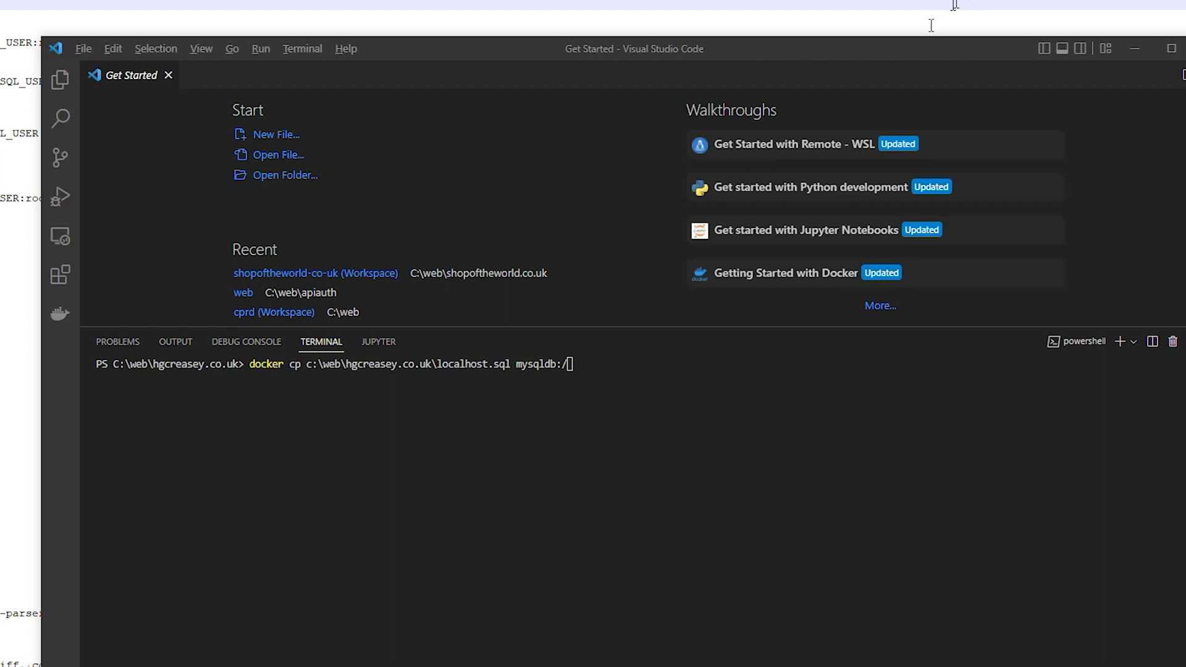
# Copy C:\web\hgcreasey.co.uk\localhost.sql into the root of the mysqldb container
pyautogui.click(589, 364)
pyautogui.press('Return')
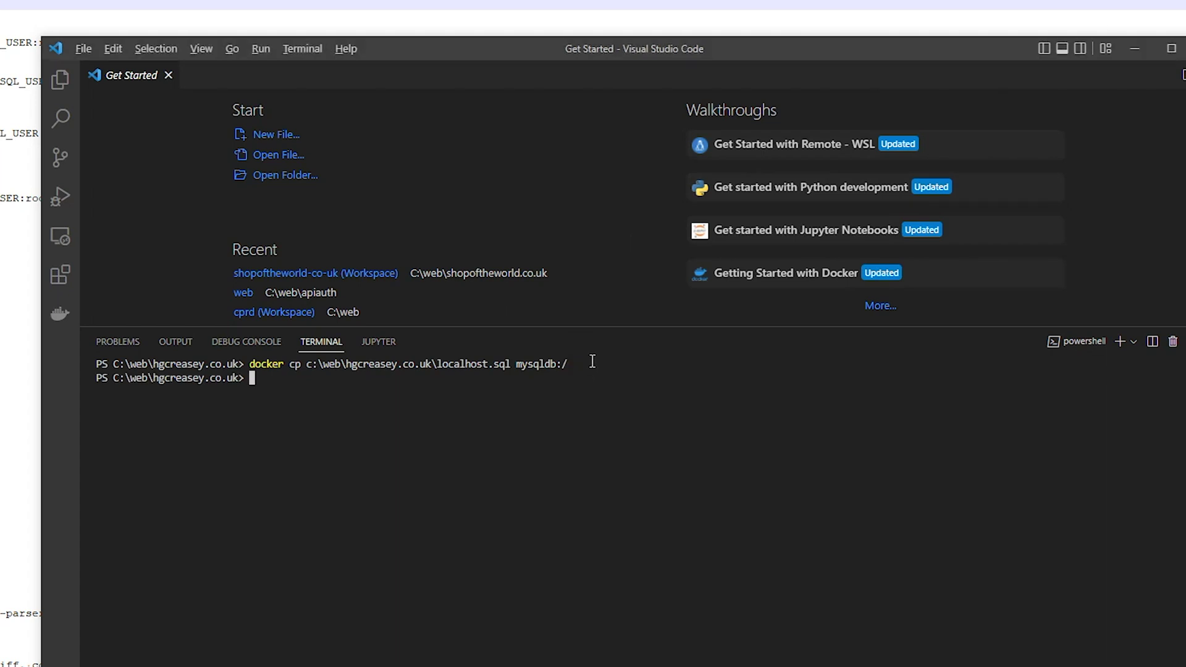
pyautogui.press('Up')
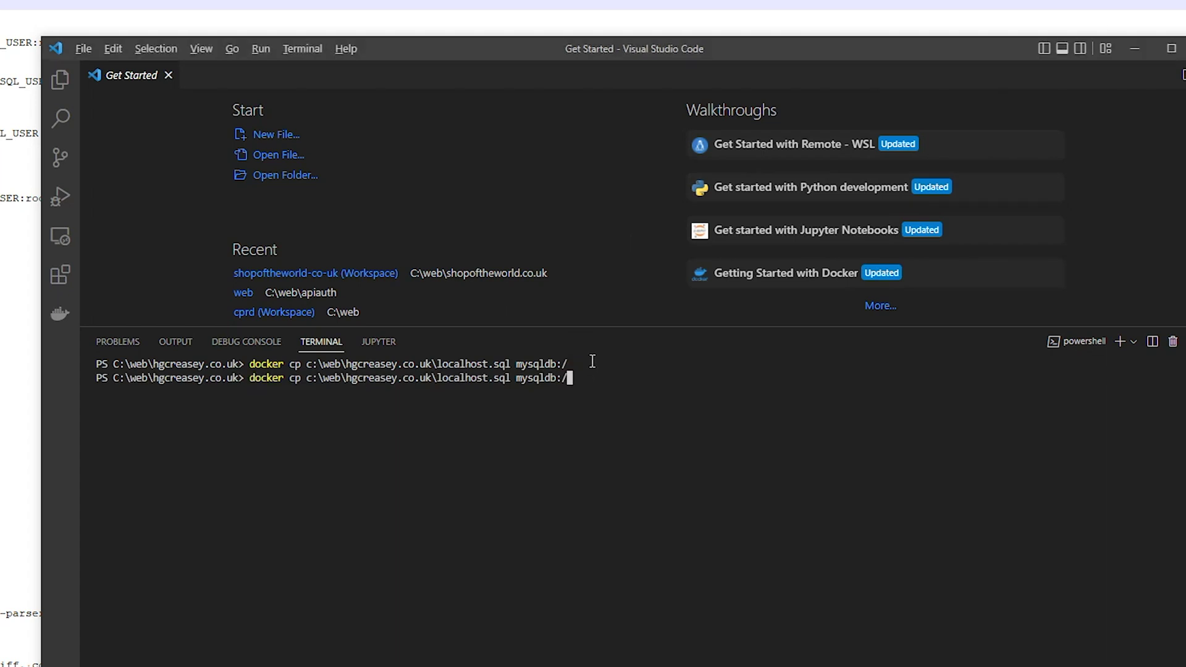
# Re-enter the mysqldb container and confirm localhost.sql (106744513 bytes) sits at its root
pyautogui.press('Up')
pyautogui.press('Return')
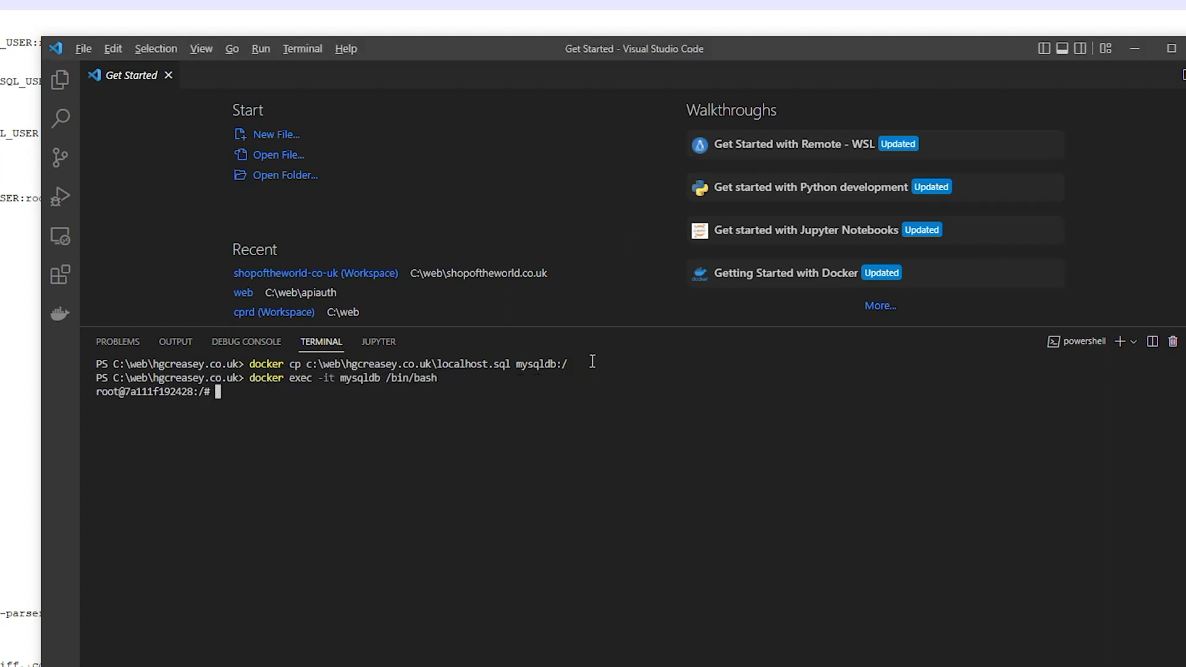
pyautogui.write('ls -al')
pyautogui.press('Return')
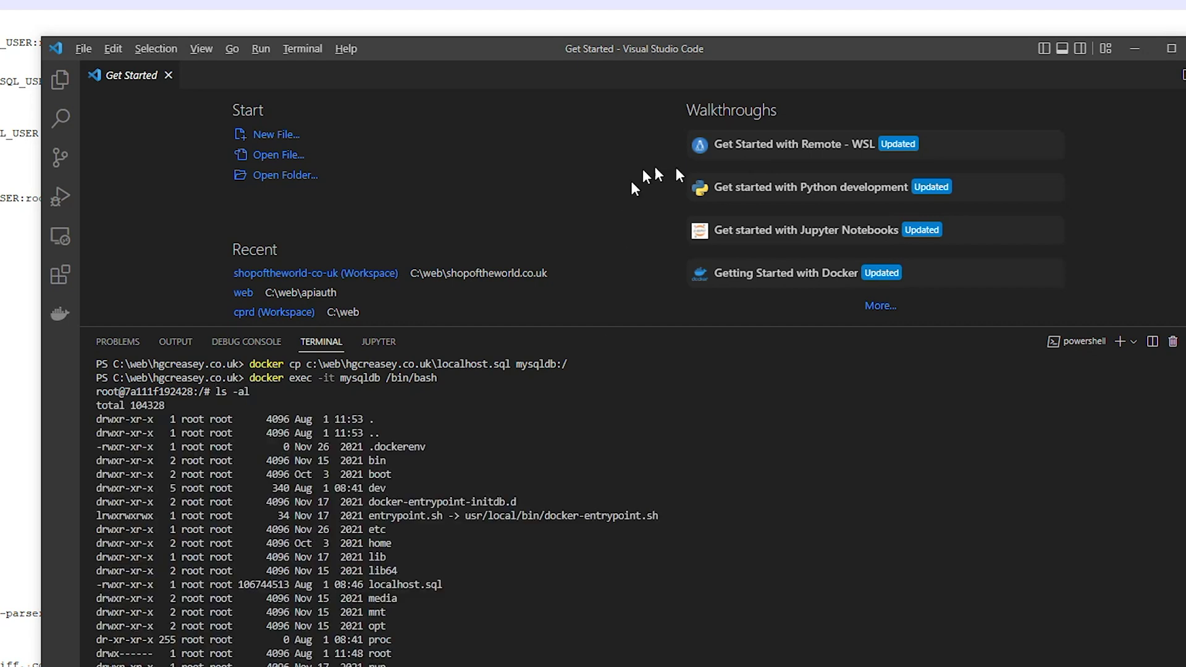
pyautogui.moveTo(460, 586); pyautogui.dragTo(249, 585)
pyautogui.click(467, 617)
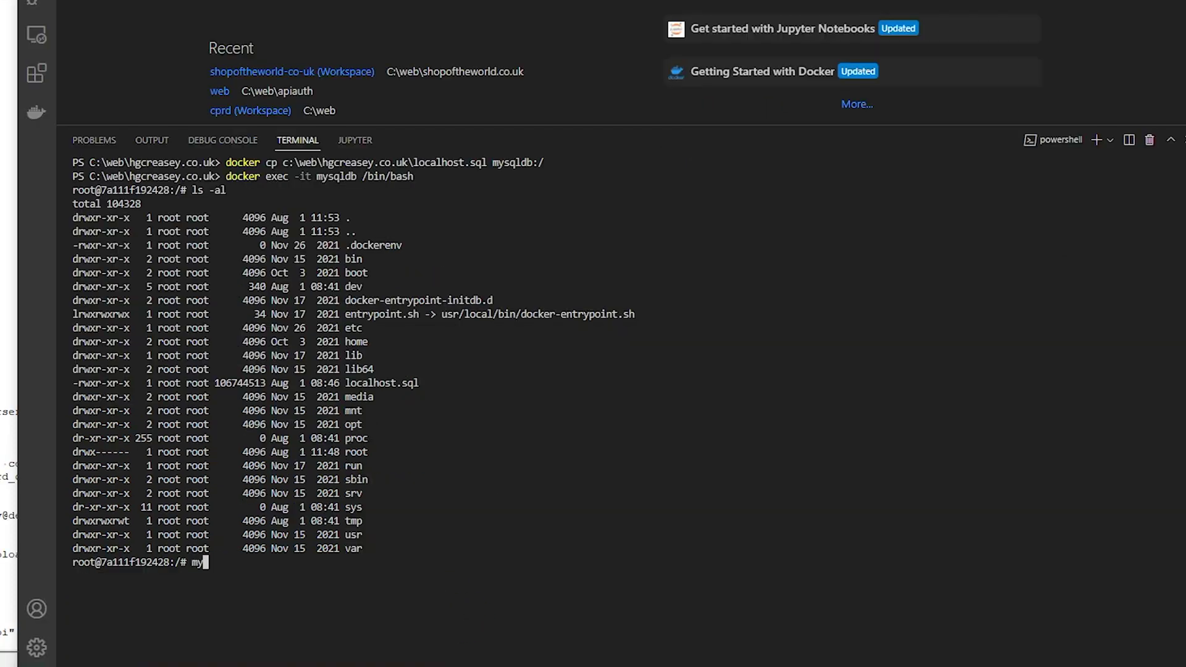
# Log into MySQL as root, list databases, and confirm hgcrease_drupal has no tables
pyautogui.press('Return')
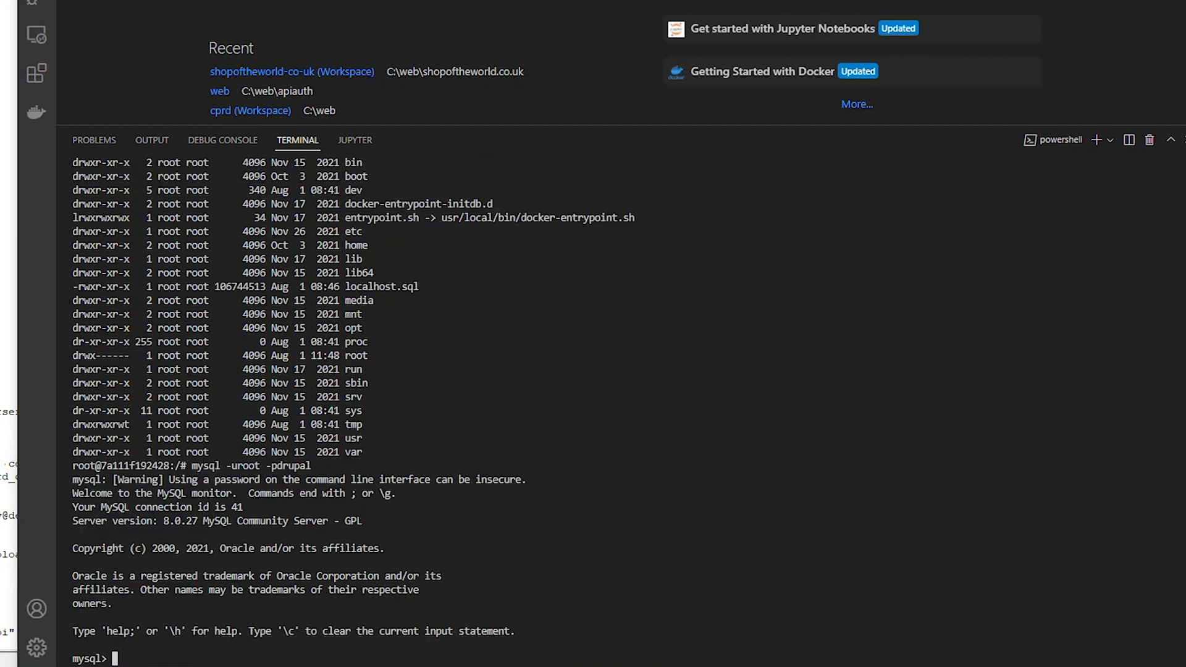
pyautogui.write('show databases;')
pyautogui.press('Return')
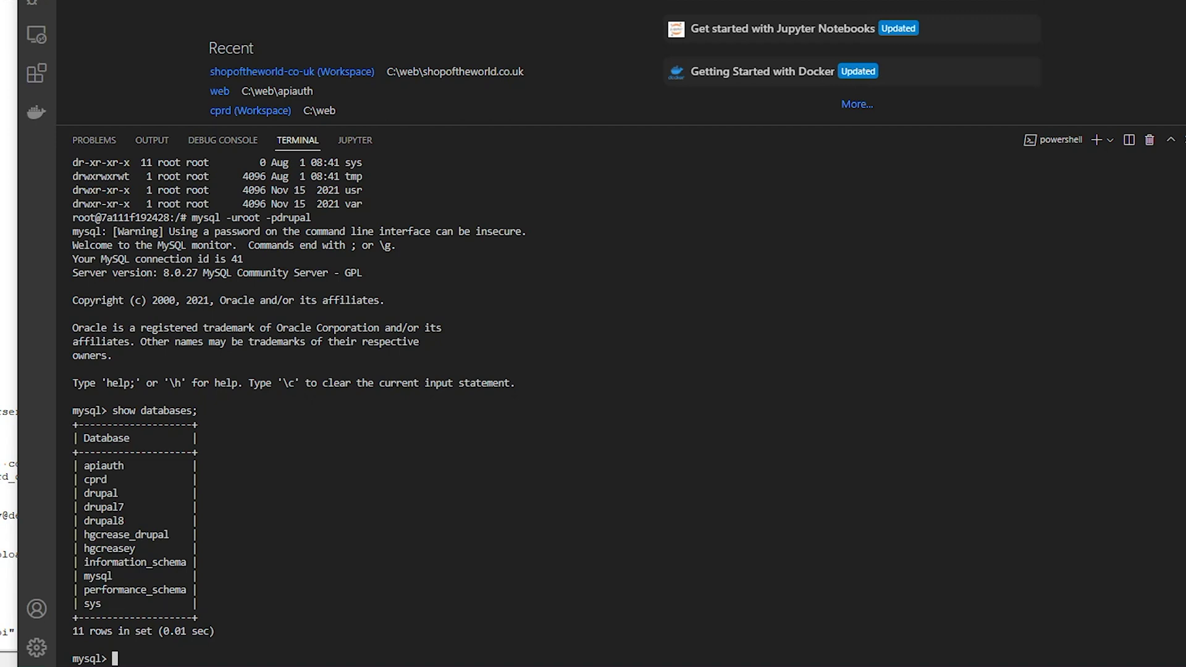
pyautogui.write('use hgcrease_drupal')
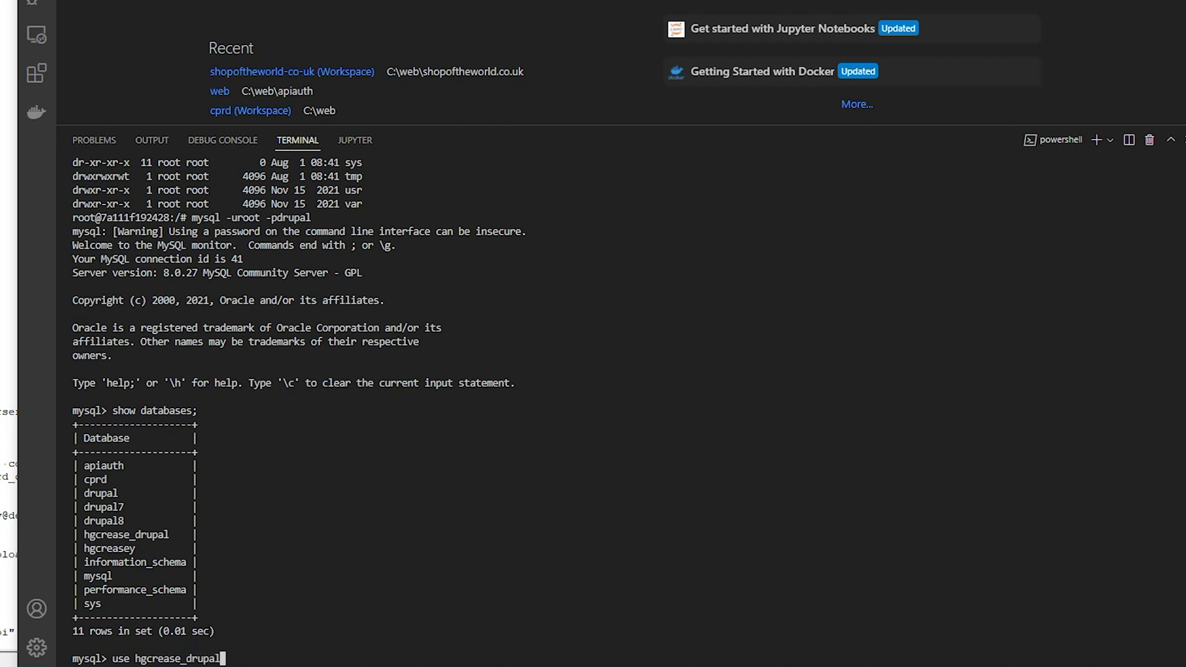
pyautogui.press('Return')
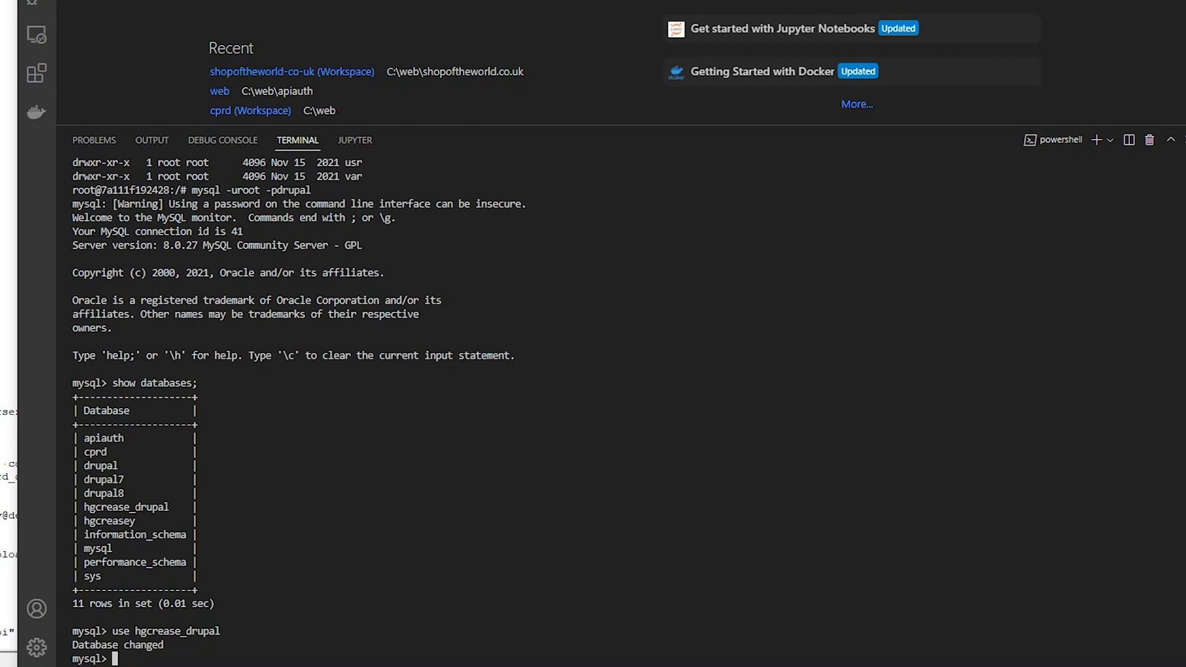
pyautogui.write('show tables;')
pyautogui.press('Return')
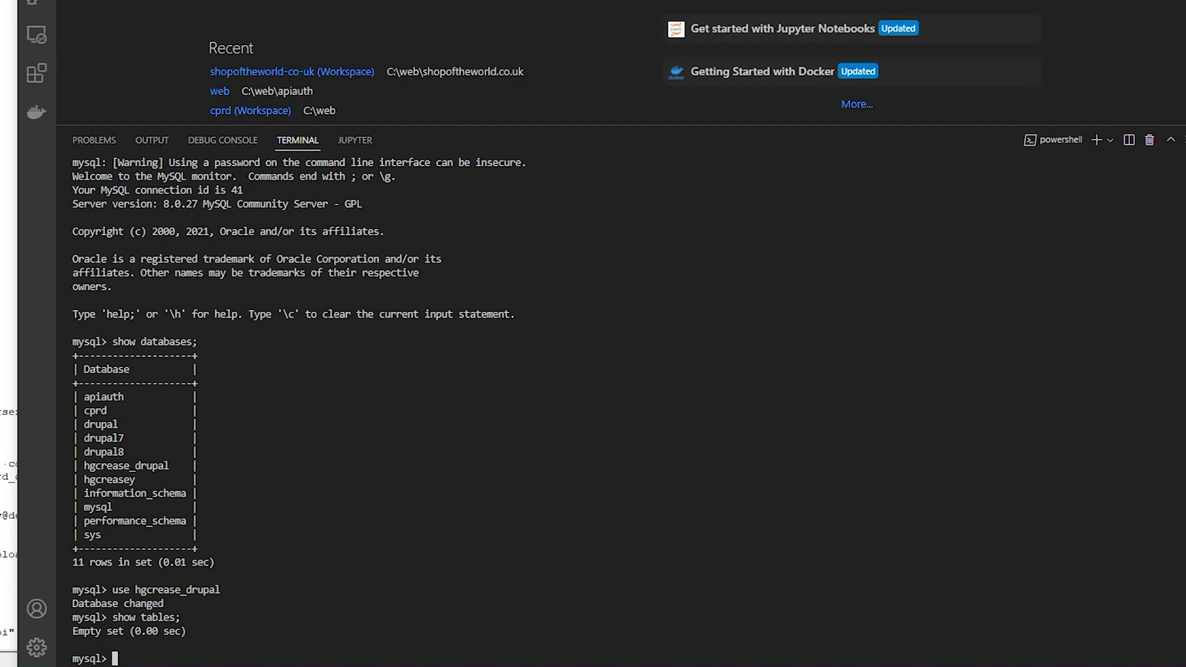
# Prepare the source localhost.sql import command at the mysql prompt
pyautogui.write('source')
pyautogui.press('BackSpace')
pyautogui.press('BackSpace')
pyautogui.press('BackSpace')
pyautogui.press('BackSpace')
pyautogui.press('BackSpace')
pyautogui.press('BackSpace')
pyautogui.write('source localhost.sql;')
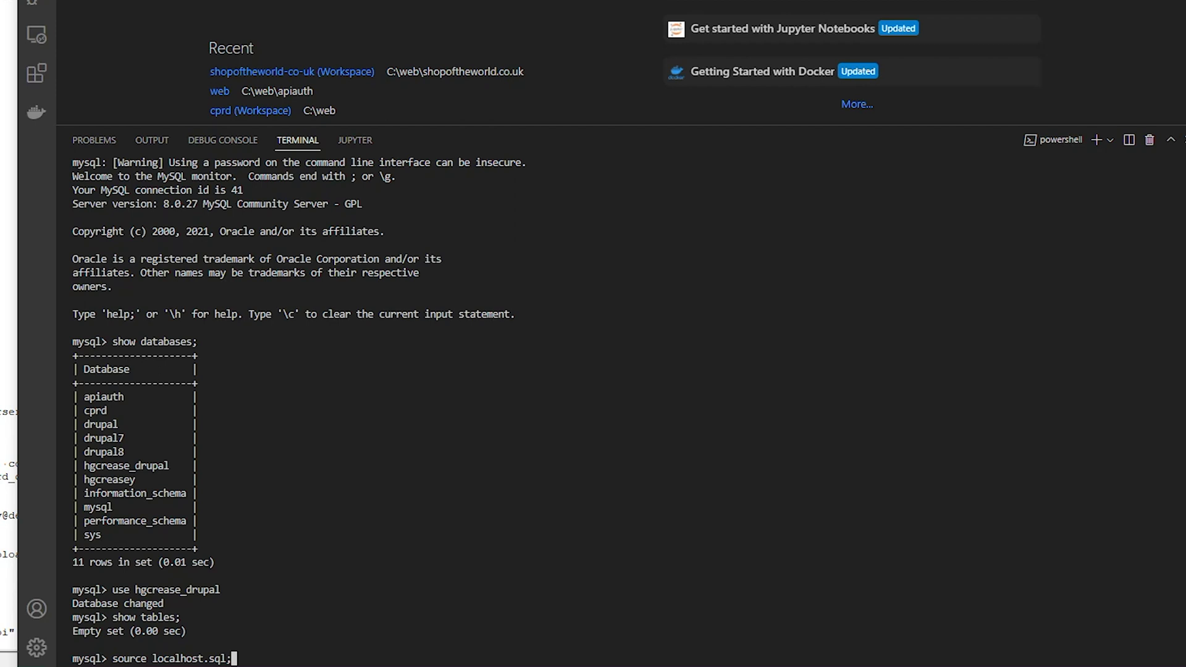
# Import localhost.sql into hgcrease_drupal with the source command
pyautogui.press('Return')
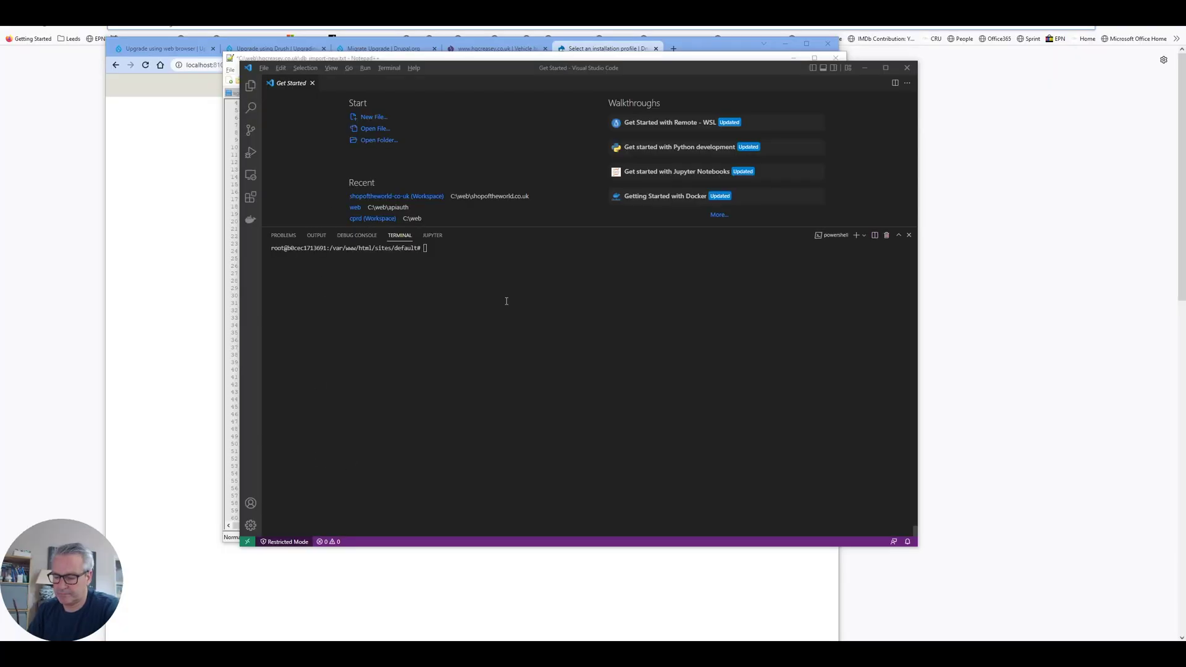
# Inspect the $databases settings in settings.php with nano, exit unchanged, and leave the container shell
pyautogui.click(493, 300)
pyautogui.write('nan')
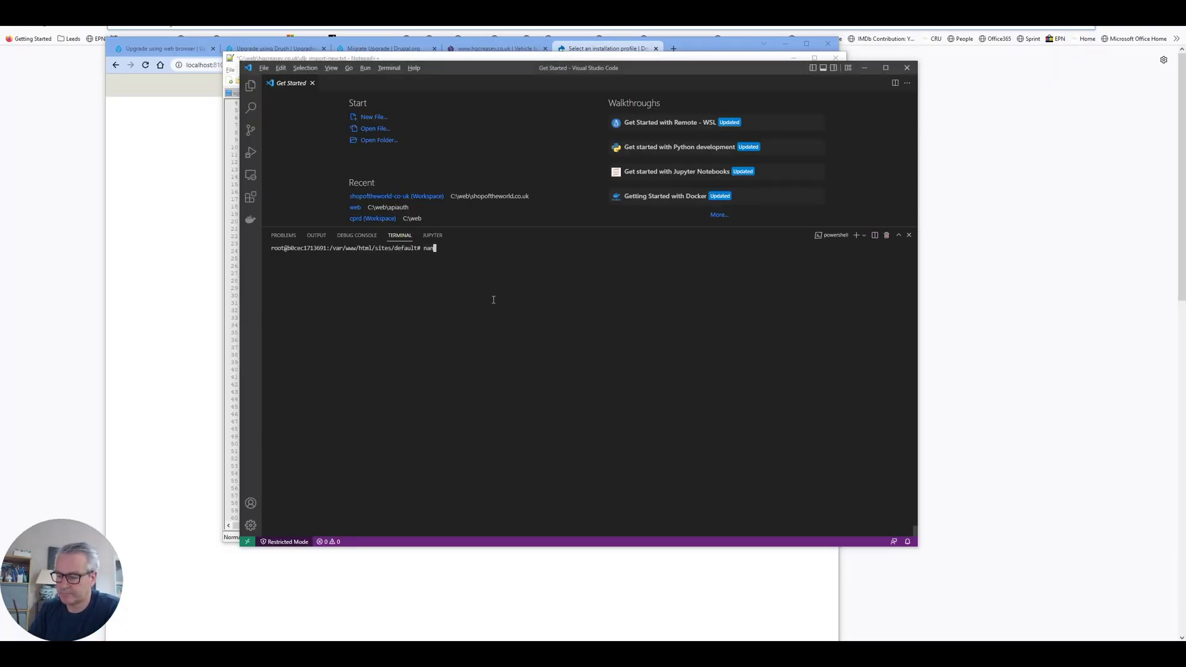
pyautogui.write('o s')
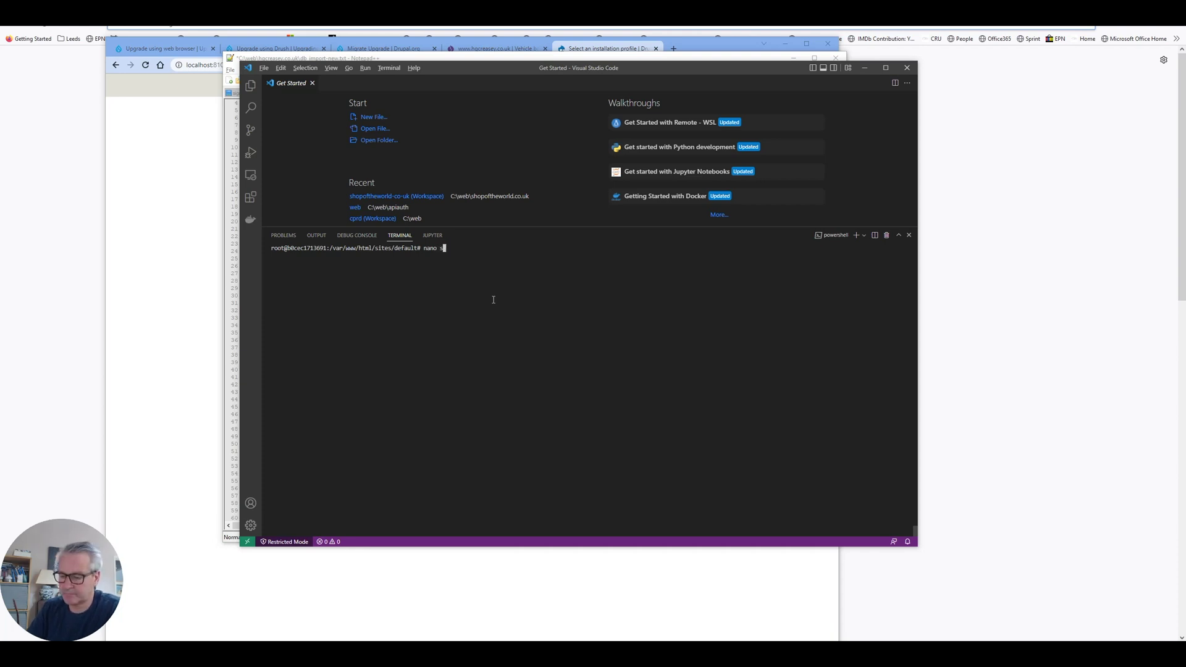
pyautogui.press('Tab')
pyautogui.press('Return')
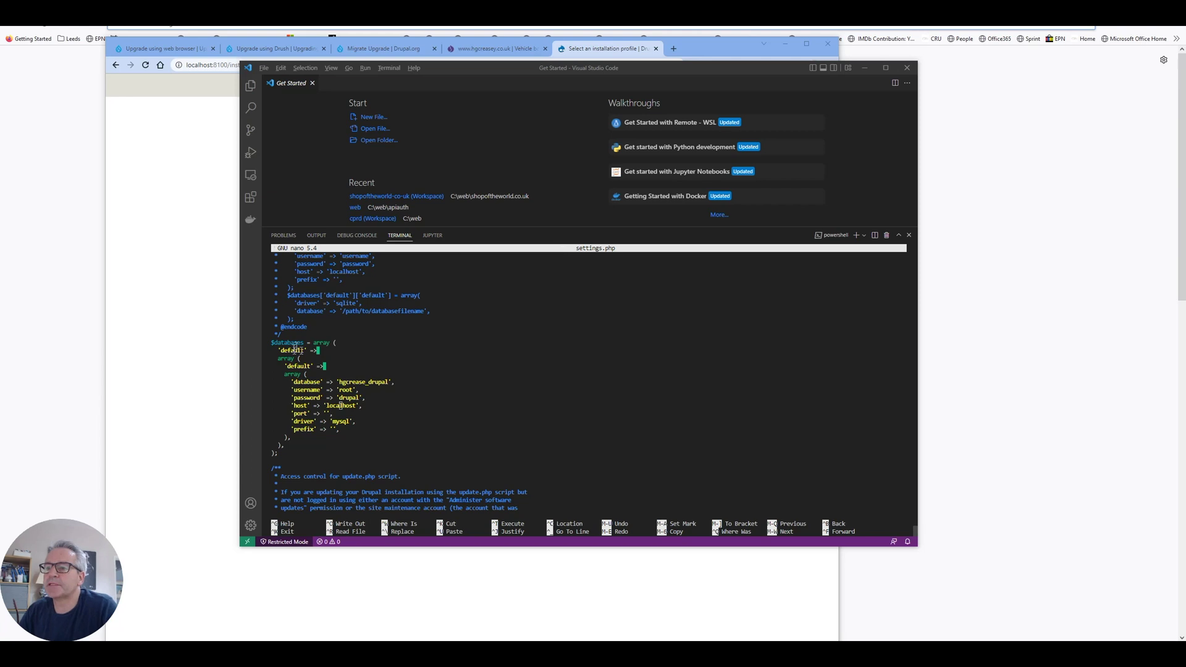
pyautogui.press('Up')
pyautogui.press('Up')
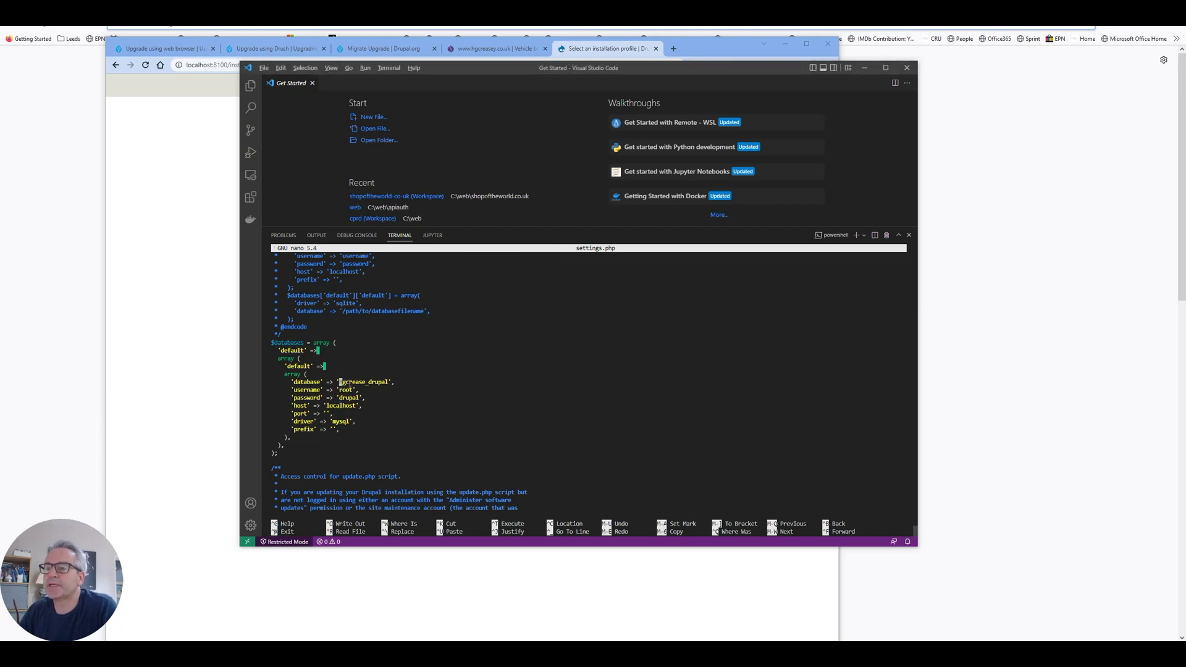
pyautogui.press('Down')
pyautogui.press('Down')
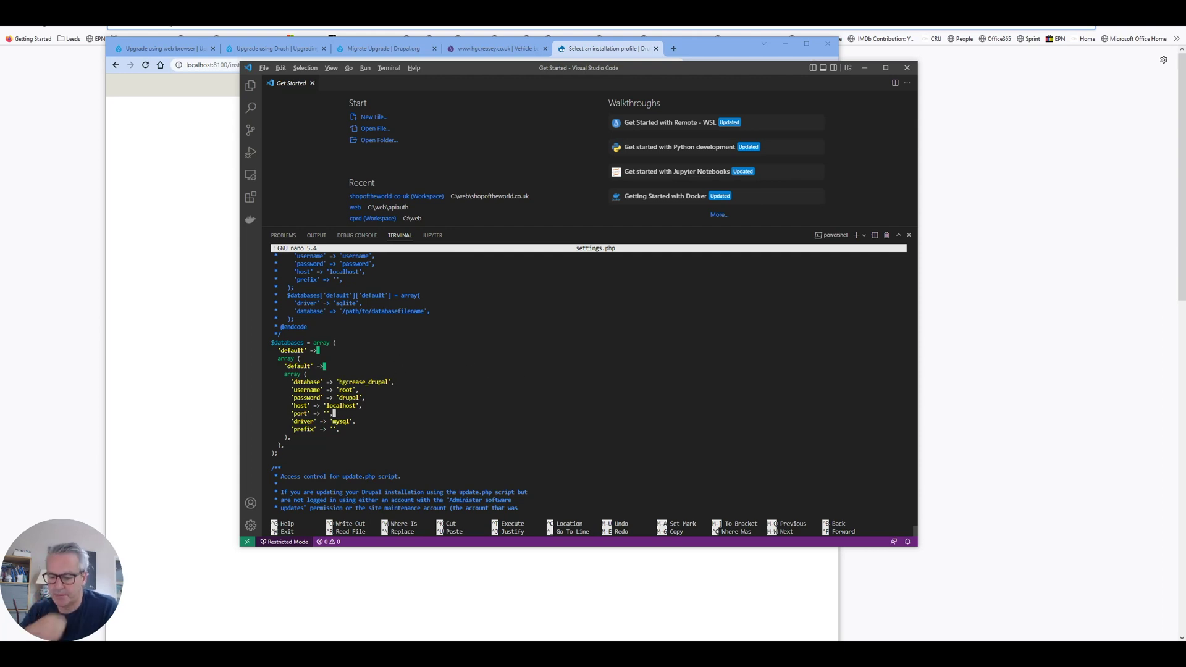
pyautogui.hotkey('ctrl', 'x')
pyautogui.hotkey('ctrl', 'd')
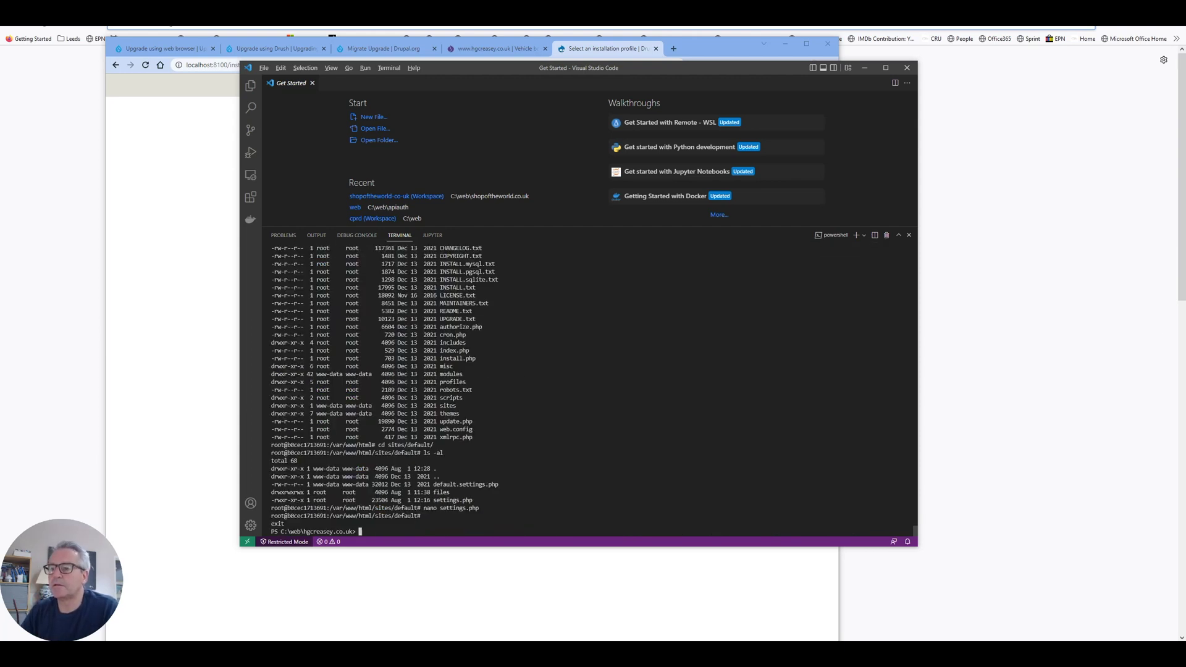
# Load the site root at localhost:8100 in the browser, dropping install.php from the address
pyautogui.click(196, 374)
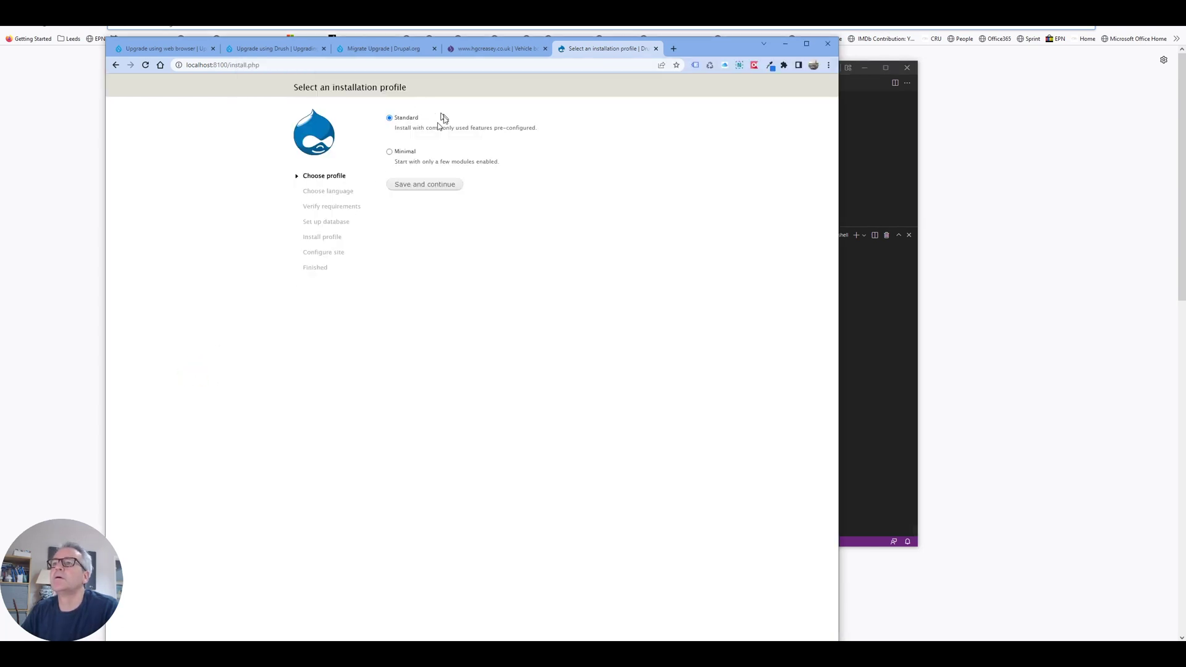
pyautogui.click(231, 64)
pyautogui.doubleClick(231, 65)
pyautogui.press('BackSpace')
pyautogui.press('Return')
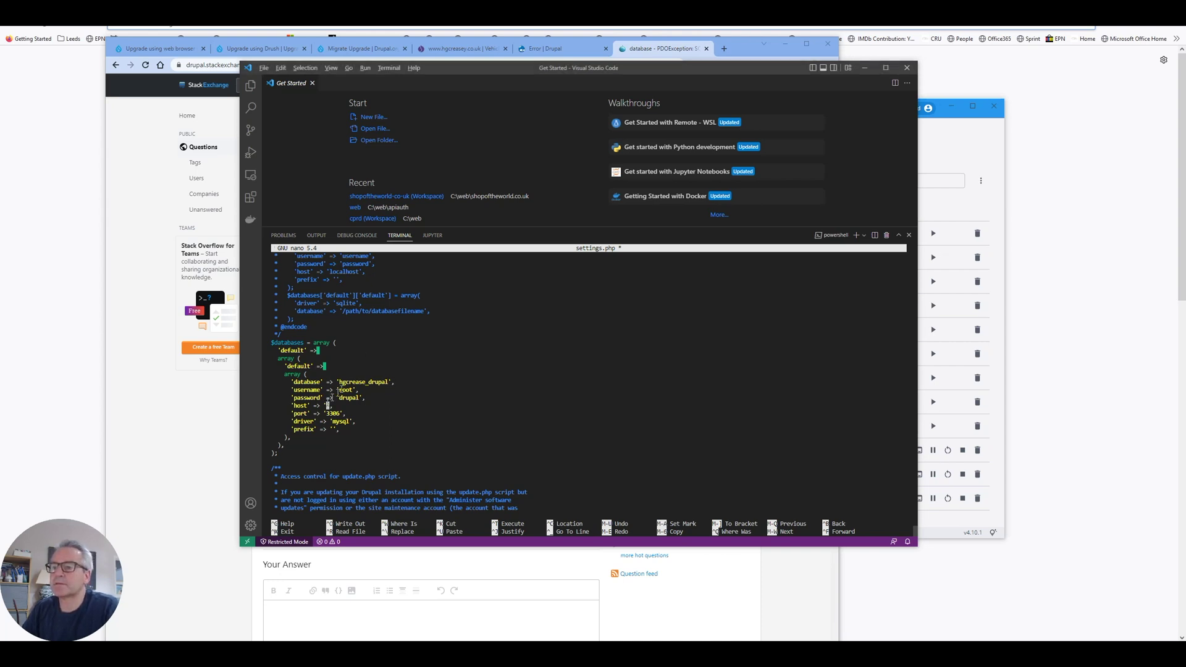
# Set the settings.php database host to 'mysqldb' and save the file
pyautogui.write('mysql')
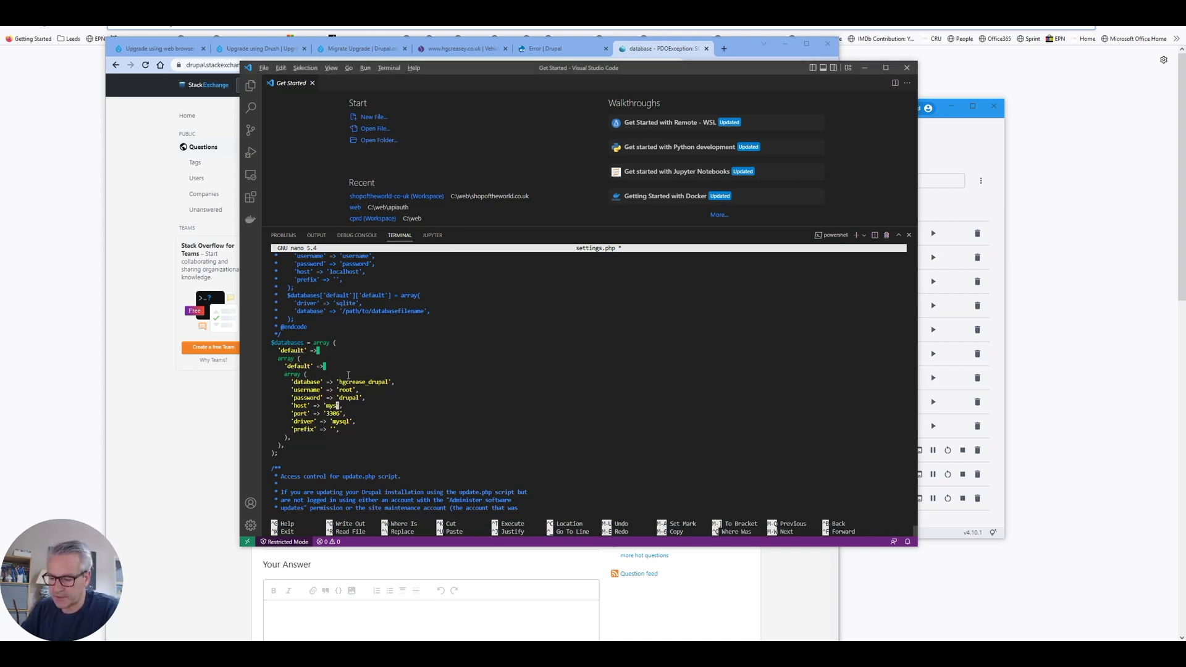
pyautogui.write('db')
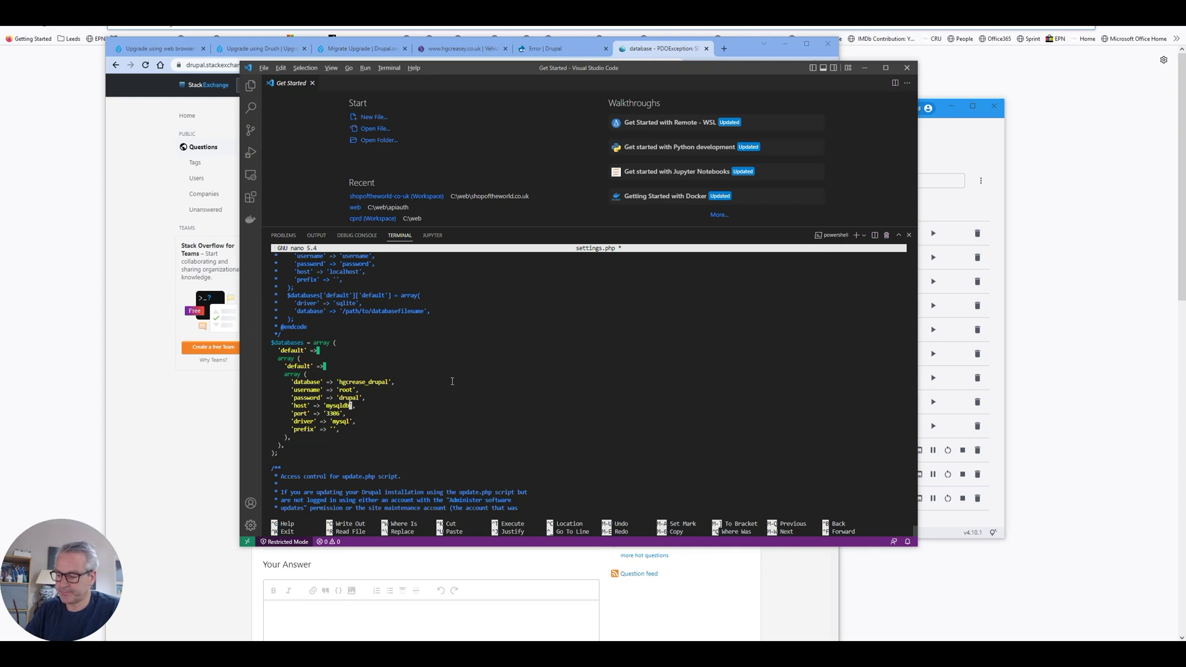
pyautogui.hotkey('ctrl', 'o')
pyautogui.press('Return')
pyautogui.hotkey('ctrl', 'x')
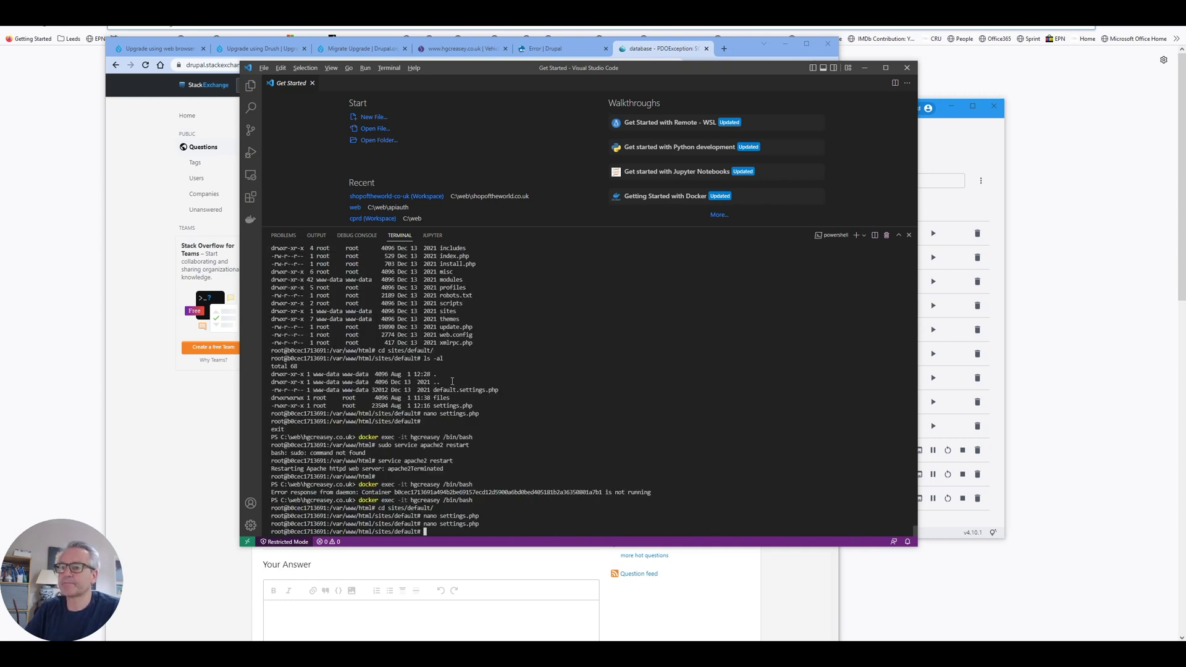
# Reload localhost:8100 so the local hgcreasey site loads
pyautogui.click(543, 48)
pyautogui.click(282, 66)
pyautogui.press('Return')
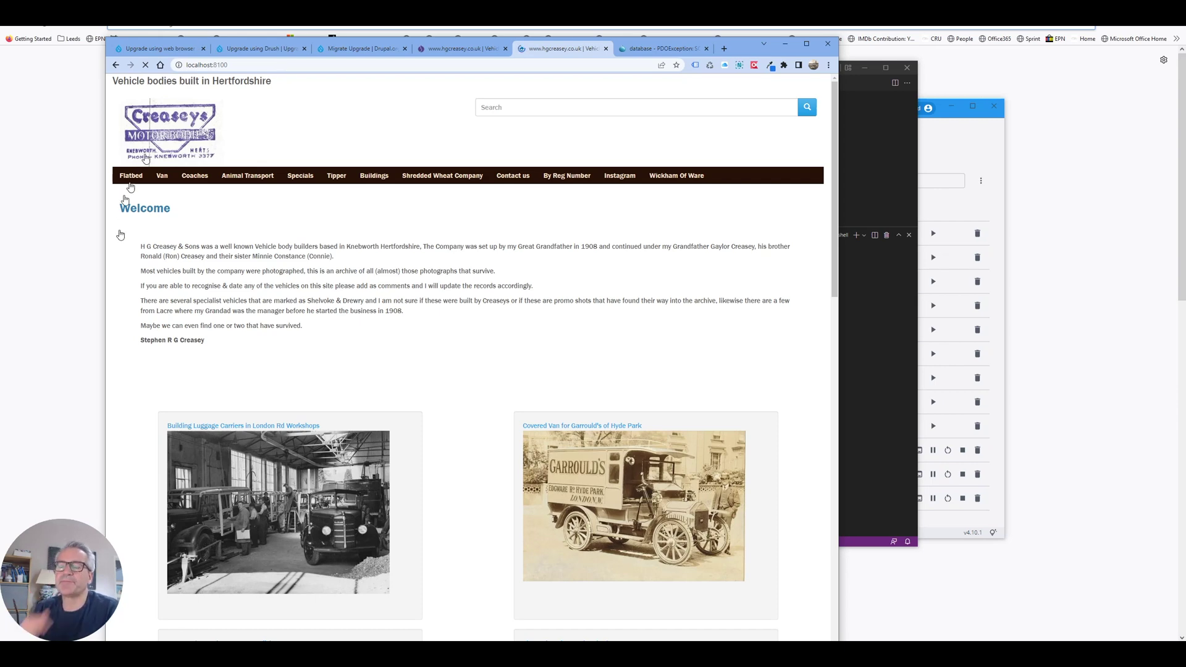
# Browse the homepage and open the Animal Transport horsebox page with its vehicle photos
pyautogui.scroll(-1, 361, 344)
pyautogui.scroll(-5, 362, 344)
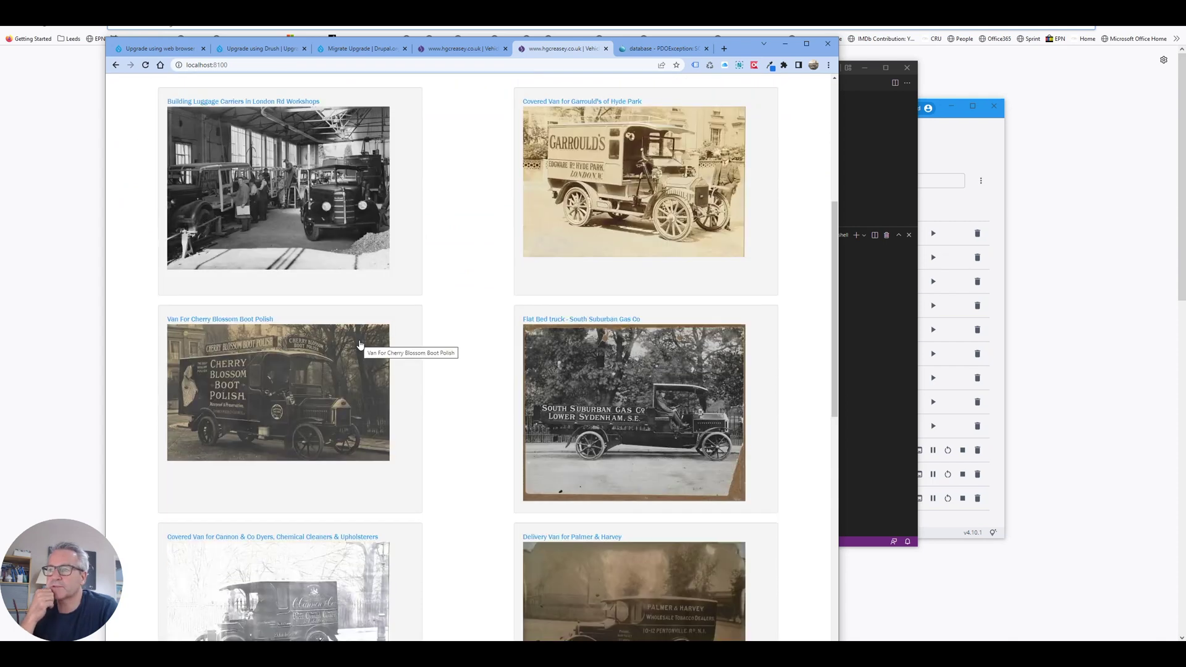
pyautogui.scroll(6, 361, 343)
pyautogui.click(245, 177)
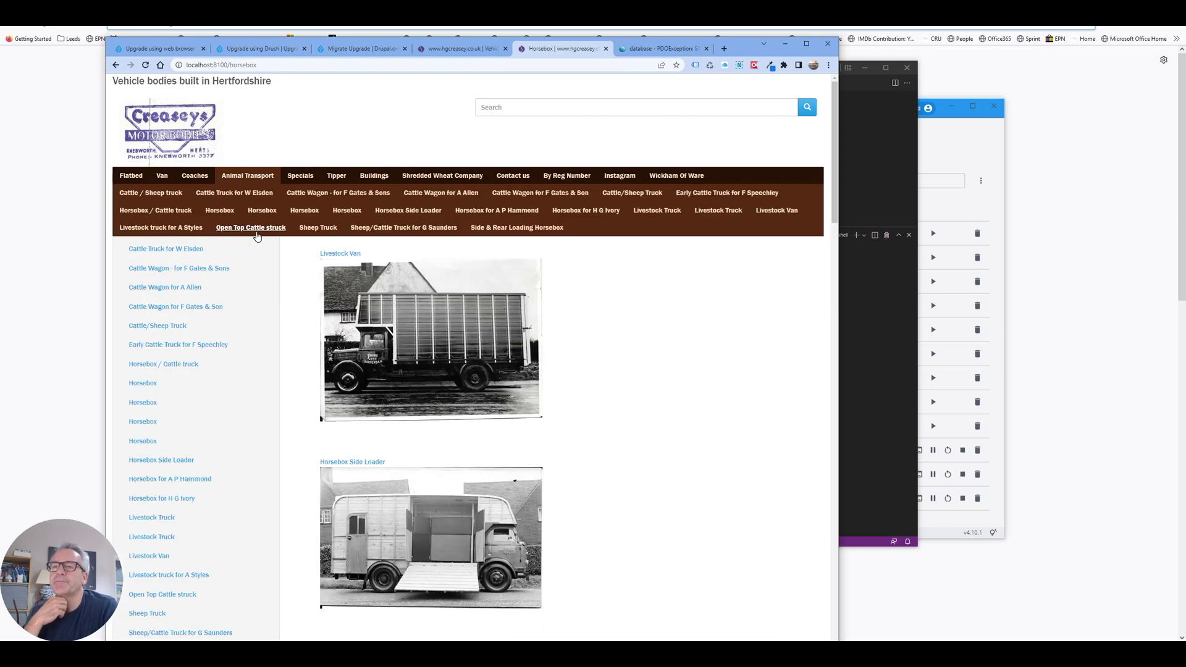
pyautogui.scroll(-5, 614, 315)
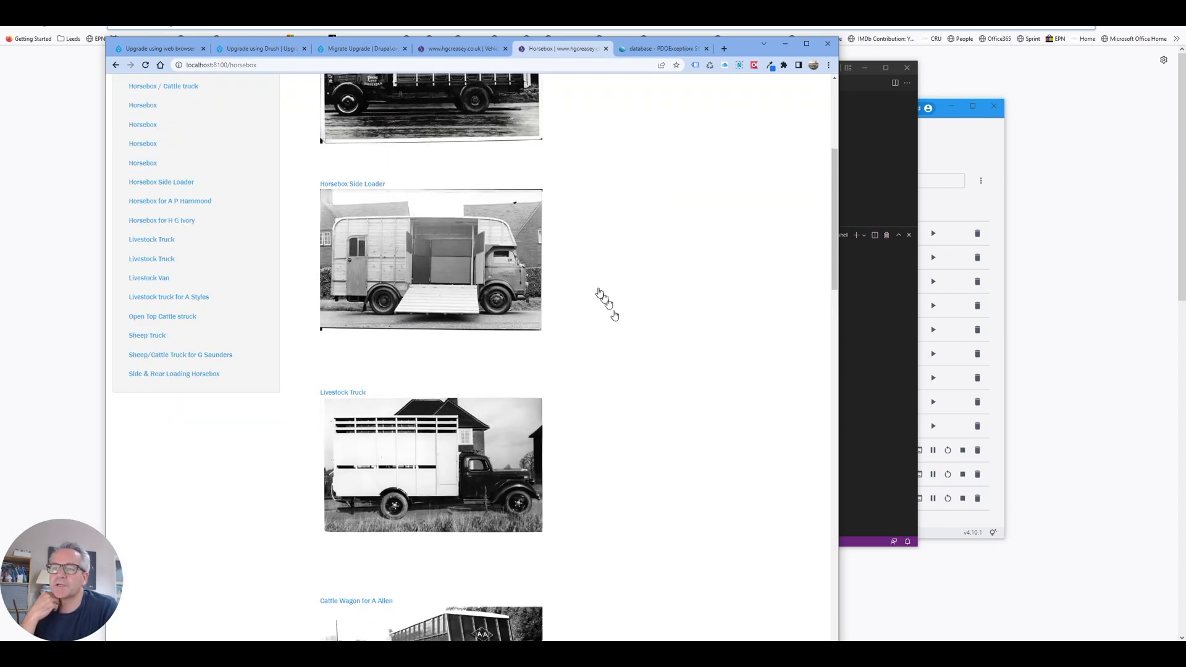